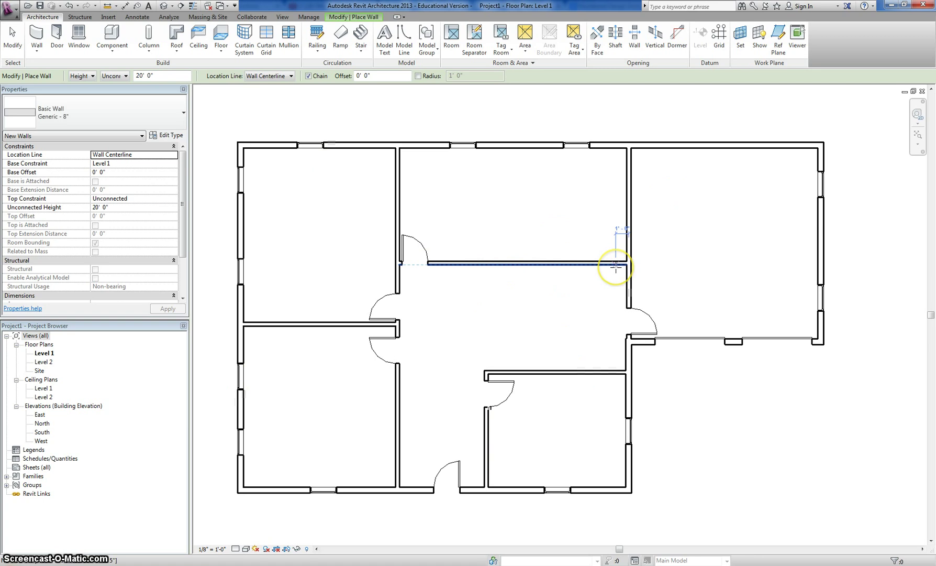
click(616, 266)
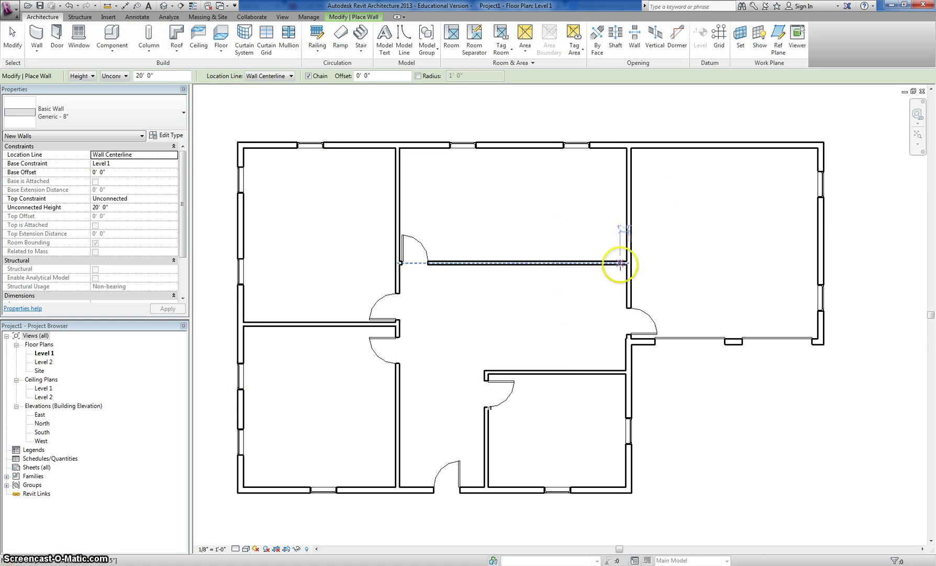
click(372, 144)
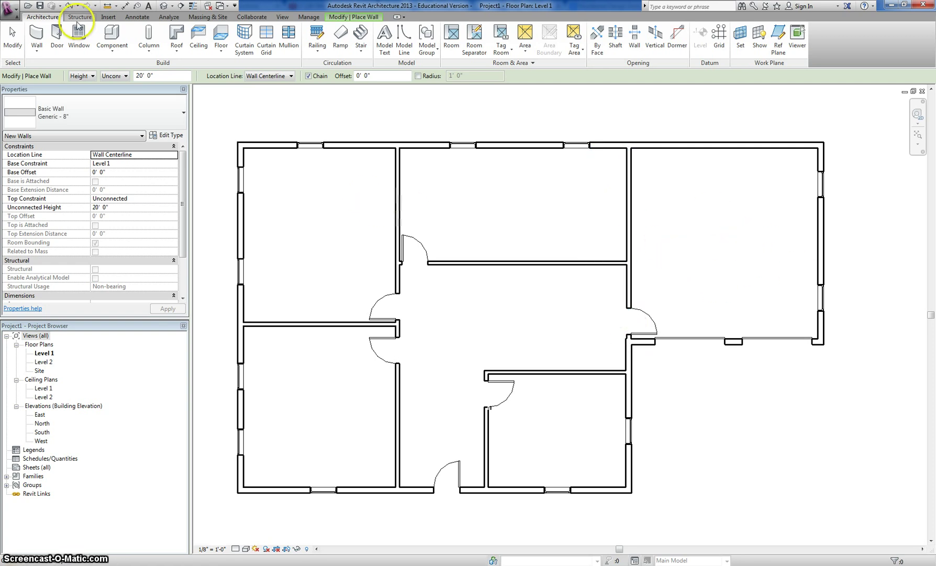
Start the Wall tool and look through the available Basic Wall types.
click(38, 36)
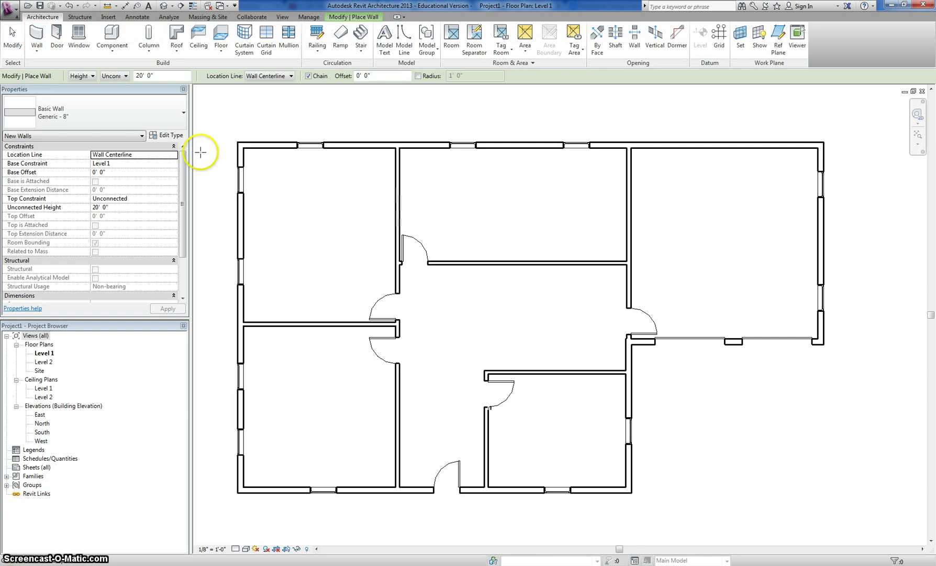
click(147, 116)
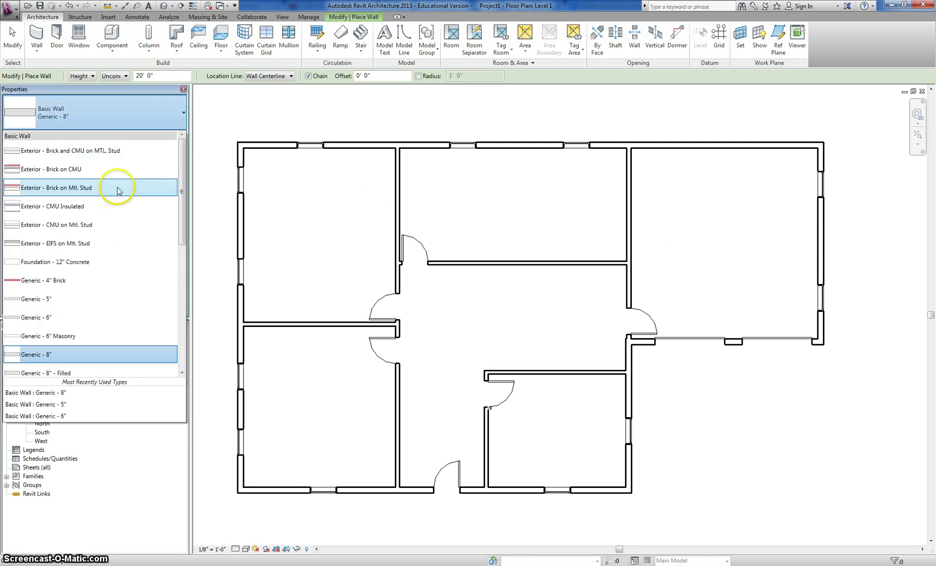
scroll(129, 202, down, 3)
scroll(103, 249, up, 3)
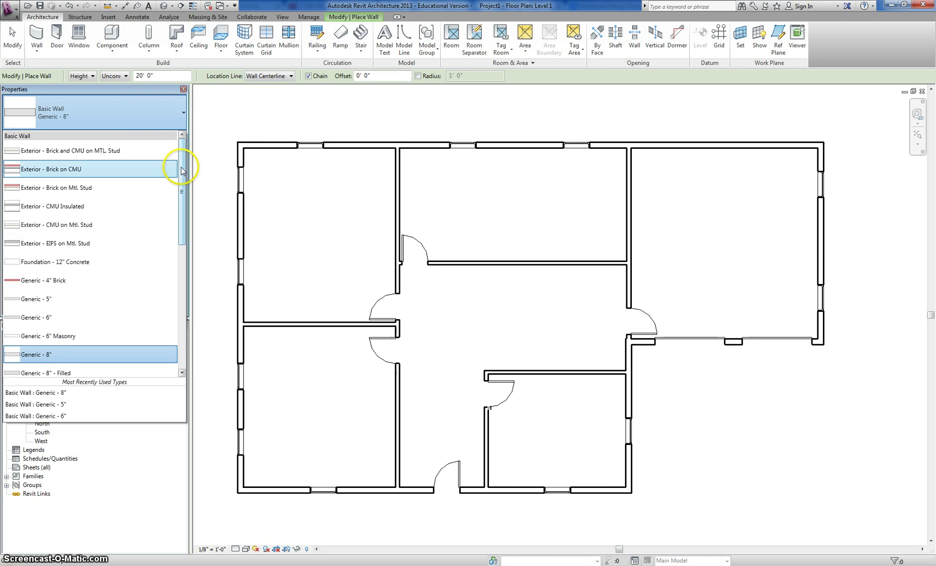
mouse_move(181, 165)
mouse_down()
mouse_move(181, 320)
mouse_move(182, 150)
mouse_up()
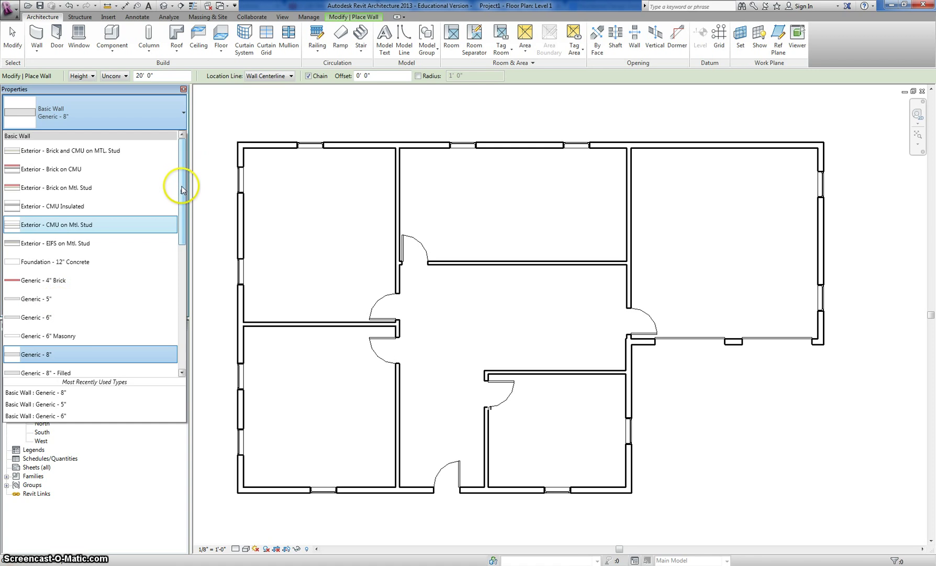
drag(182, 192, 183, 160)
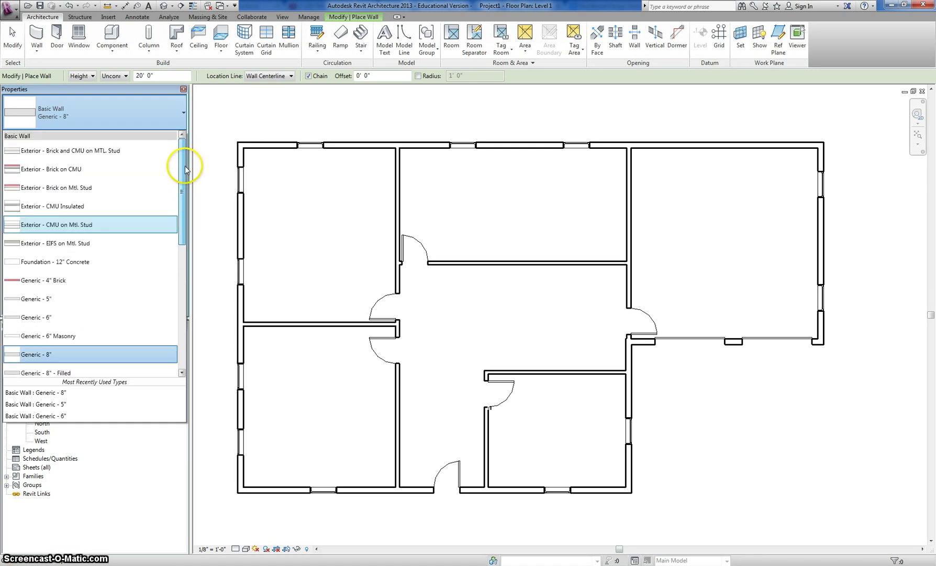
click(155, 112)
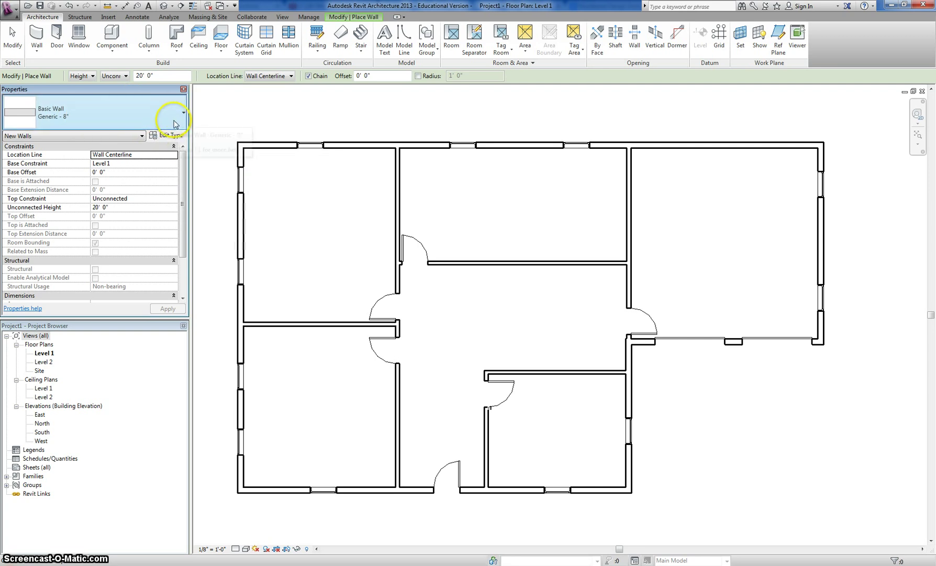
Duplicate the Generic - 8" wall type under the name EXTERIOR WALL.
click(171, 136)
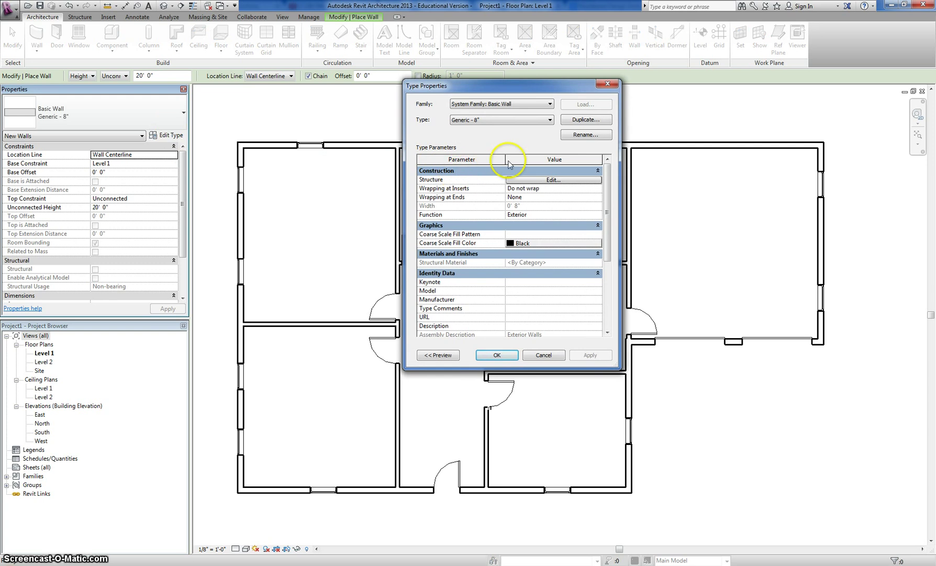
click(585, 121)
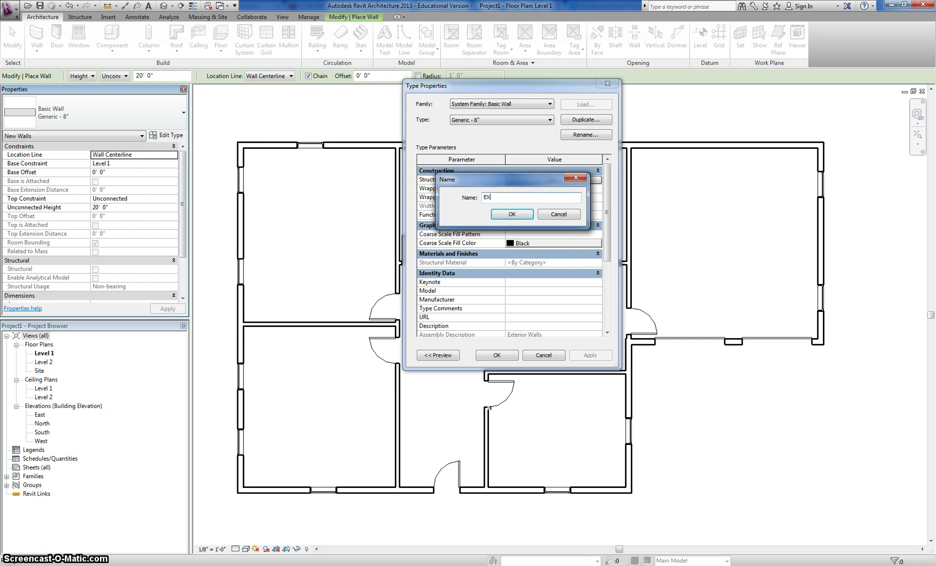
text(IOR WALL)
click(512, 214)
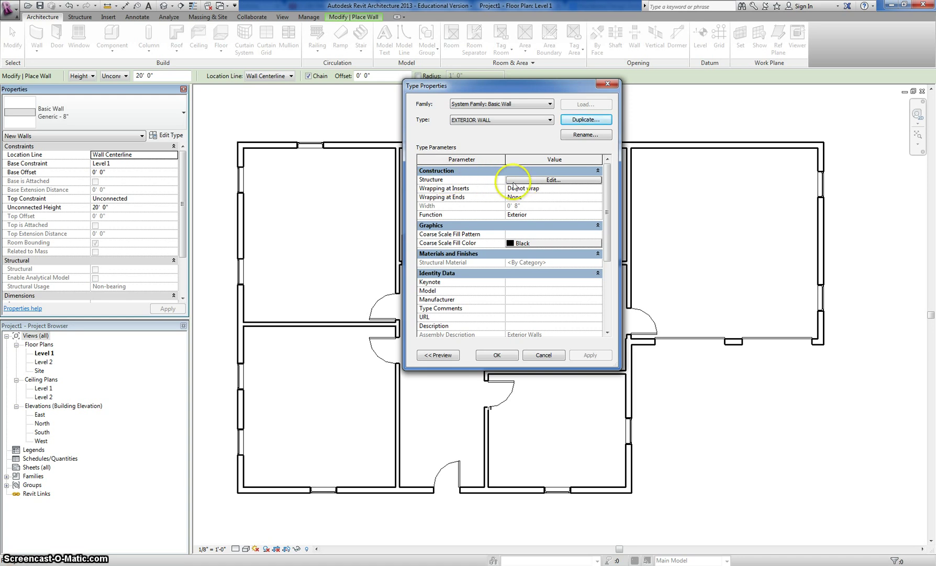
Open the EXTERIOR WALL structure for editing and insert four new layers.
click(554, 179)
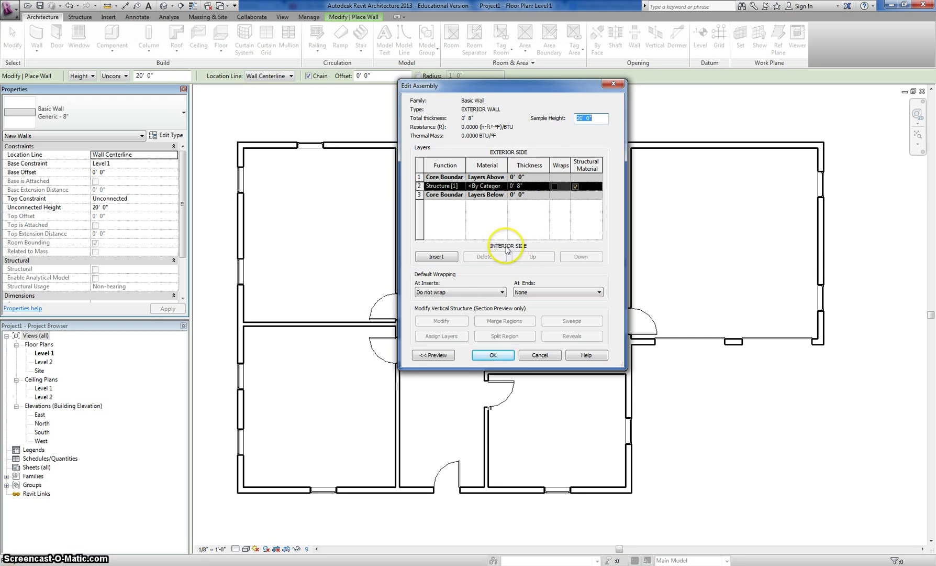
click(443, 256)
click(443, 257)
click(443, 256)
click(443, 256)
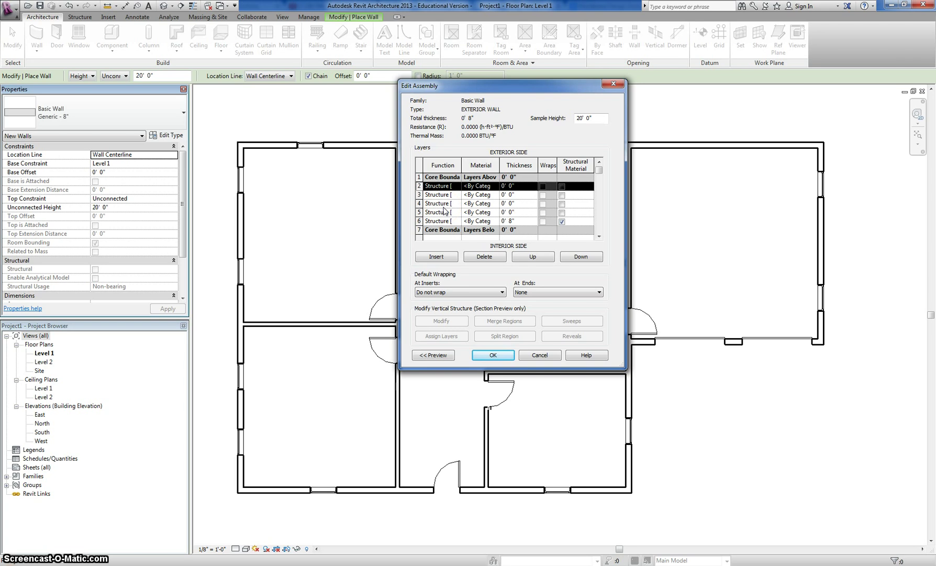
Move the 8" structure layer to the interior side of the core and two new layers to the exterior side.
click(437, 222)
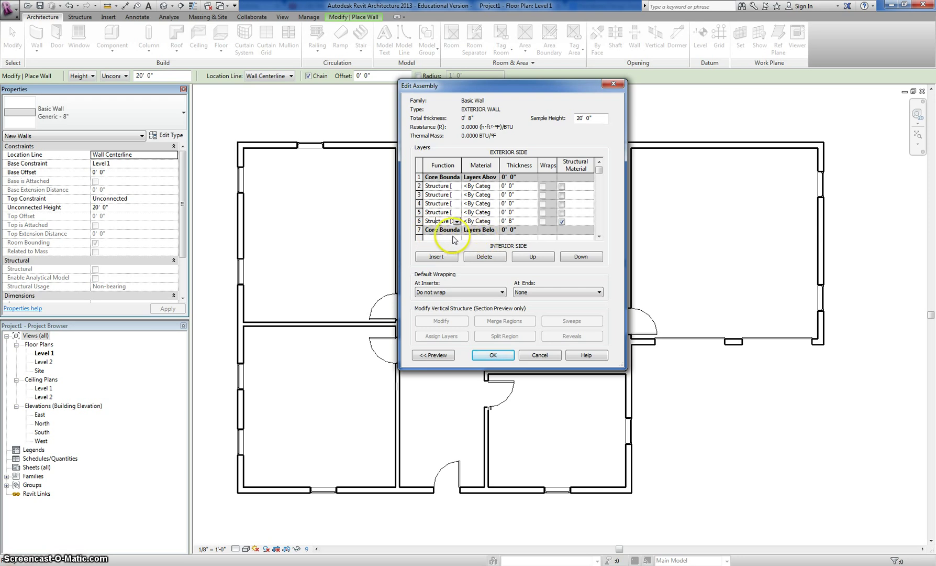
click(573, 259)
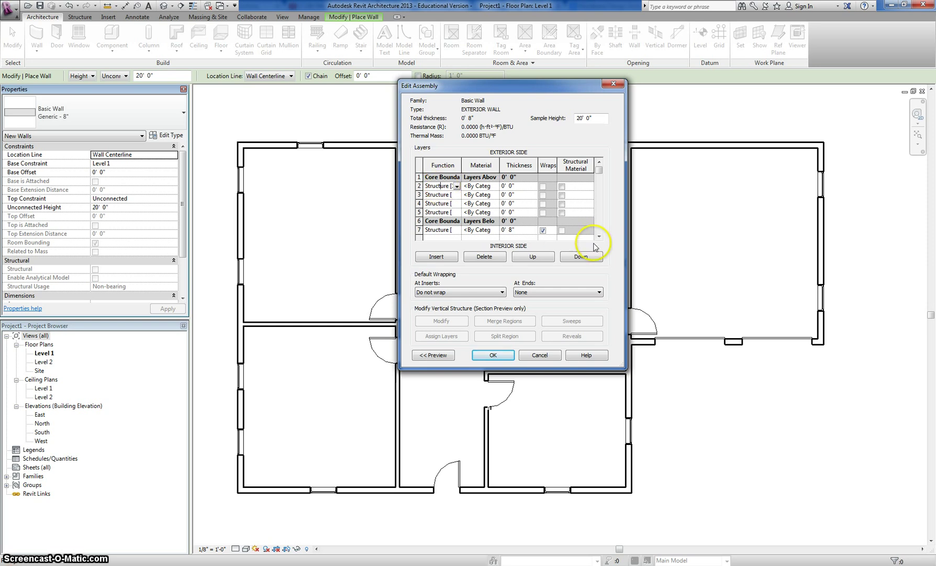
click(532, 257)
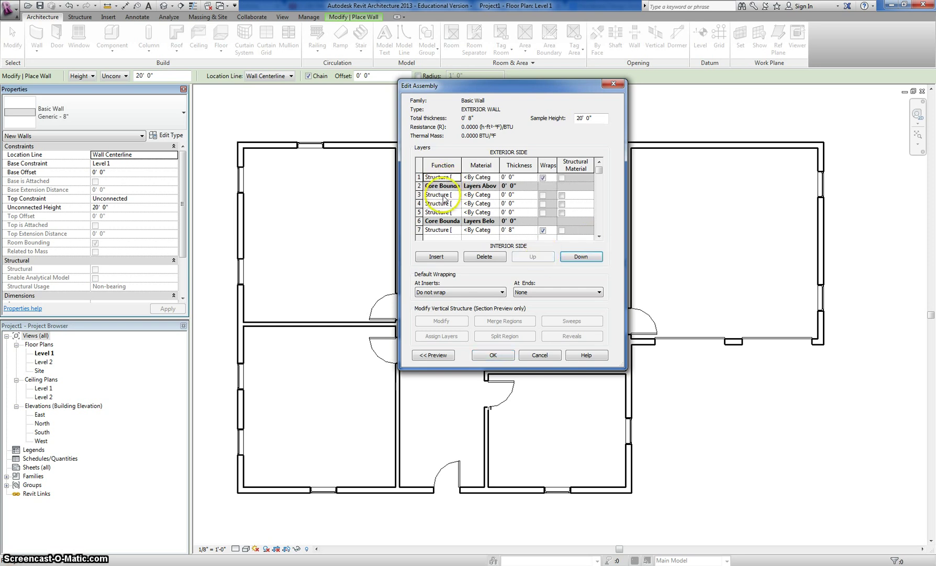
click(444, 198)
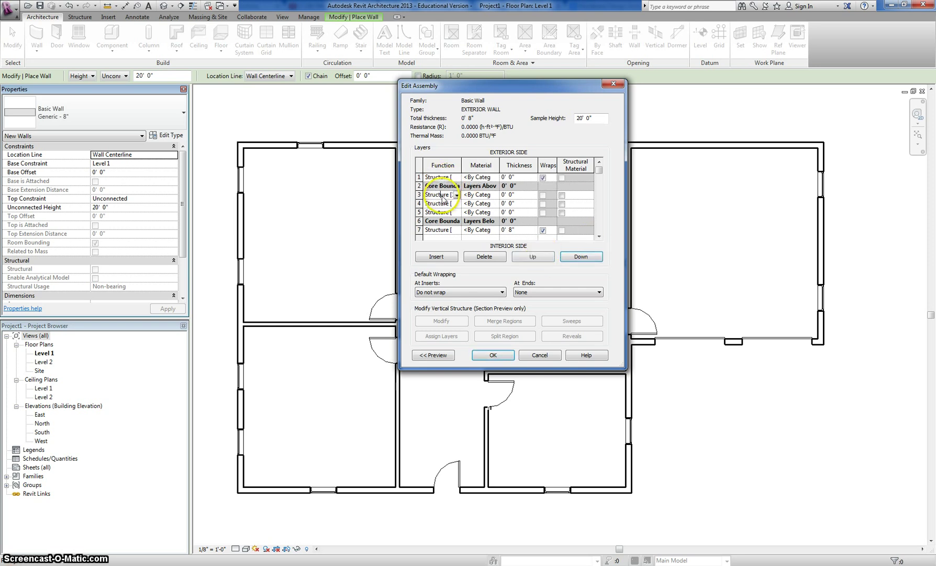
click(547, 260)
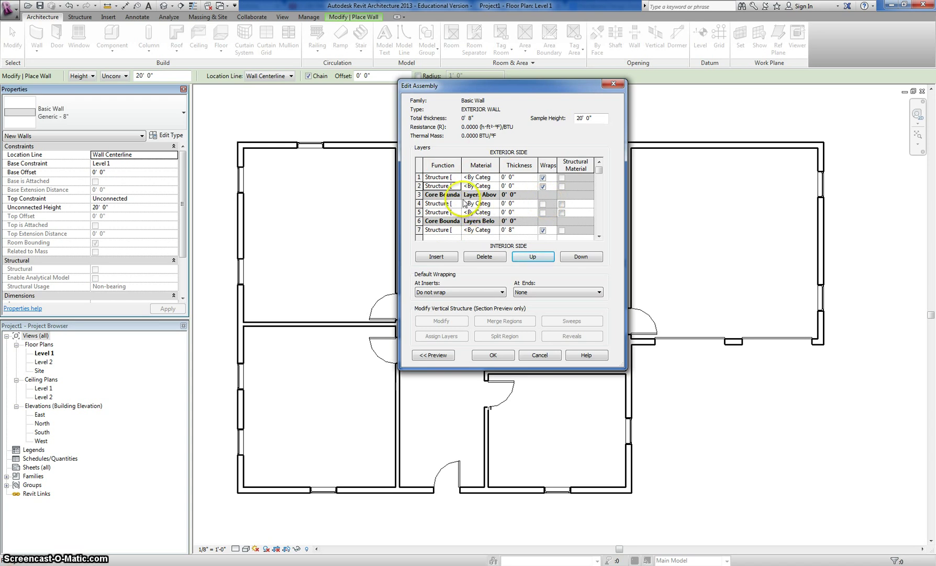
Set the function of the interior-side layer 7 to Finish 1 [4].
click(438, 231)
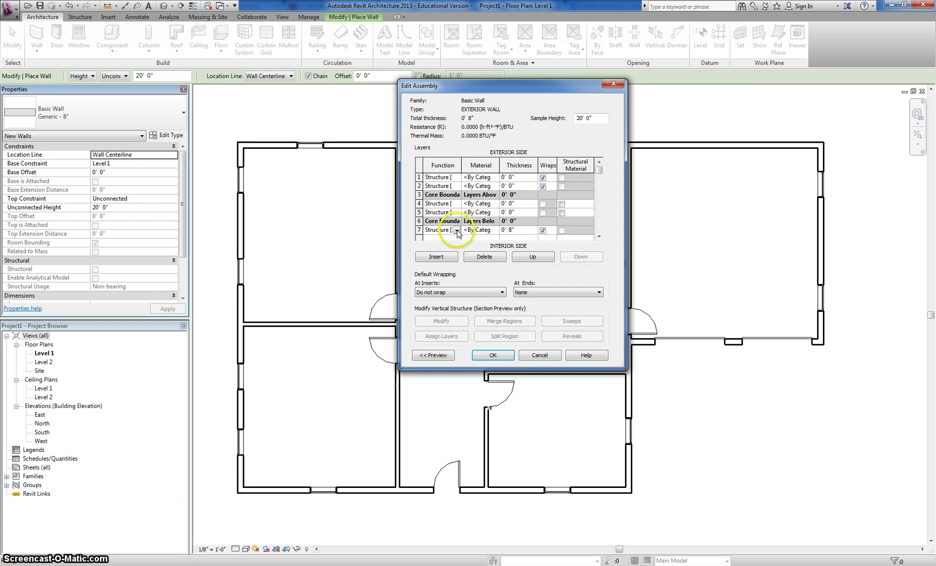
click(457, 230)
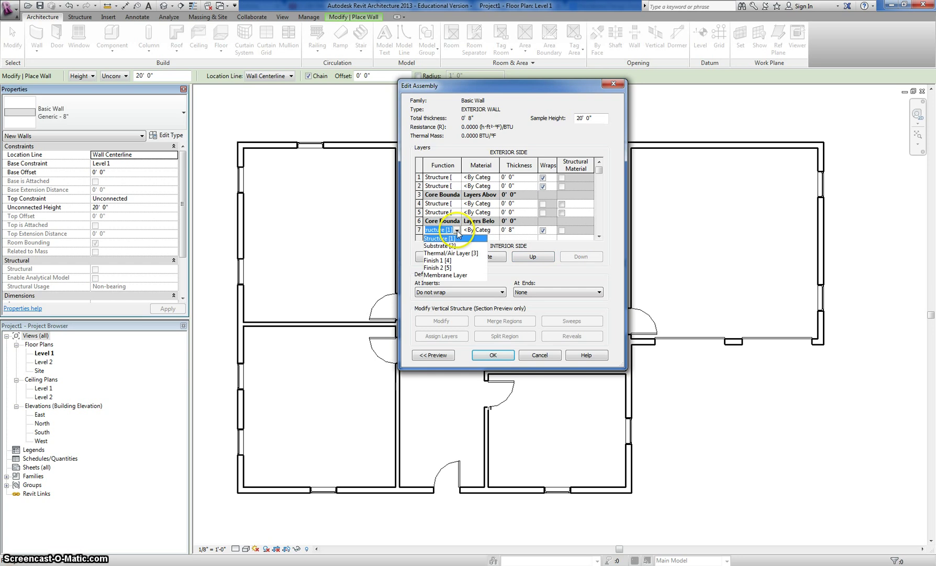
click(439, 261)
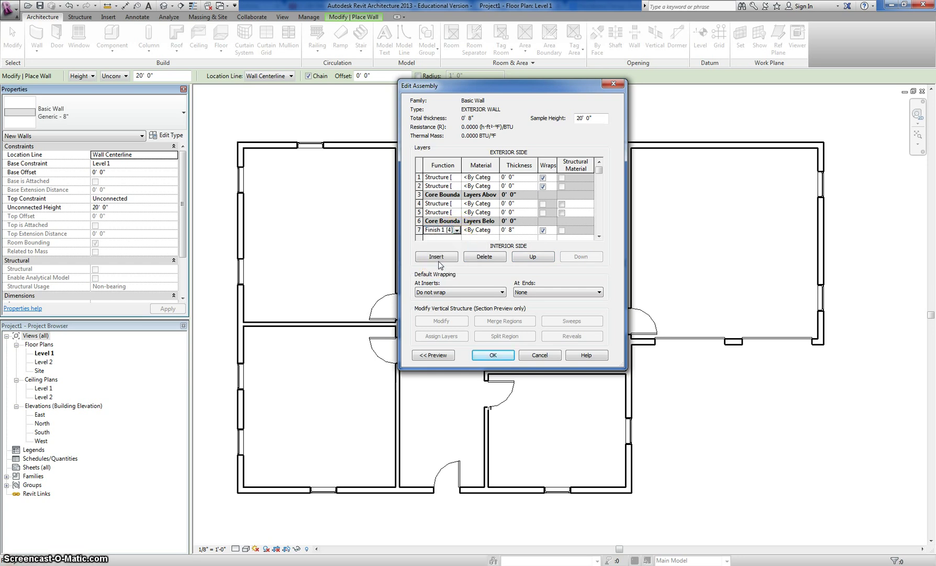
Set the function of exterior layer 1 to Finish 2 [5] and of layer 2 to Membrane Layer.
click(450, 181)
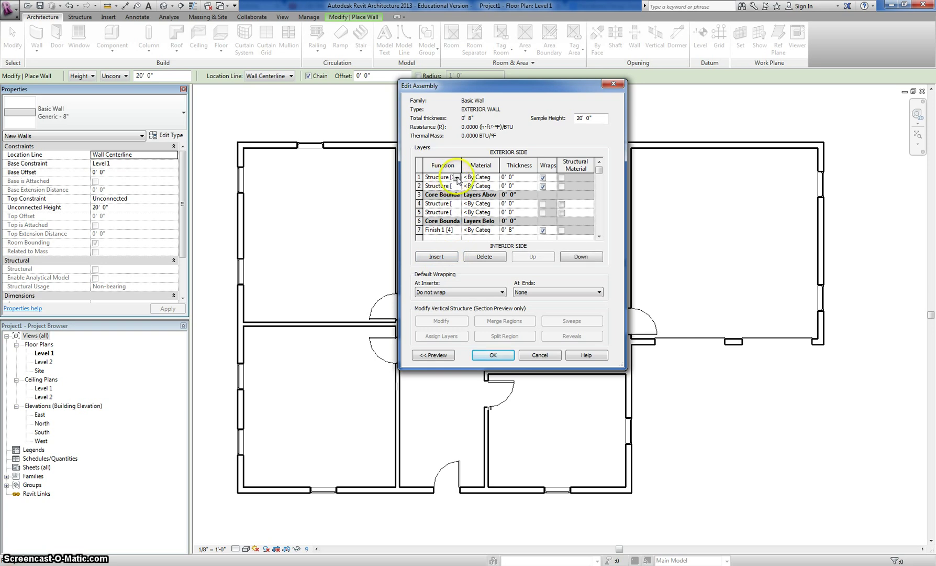
click(457, 179)
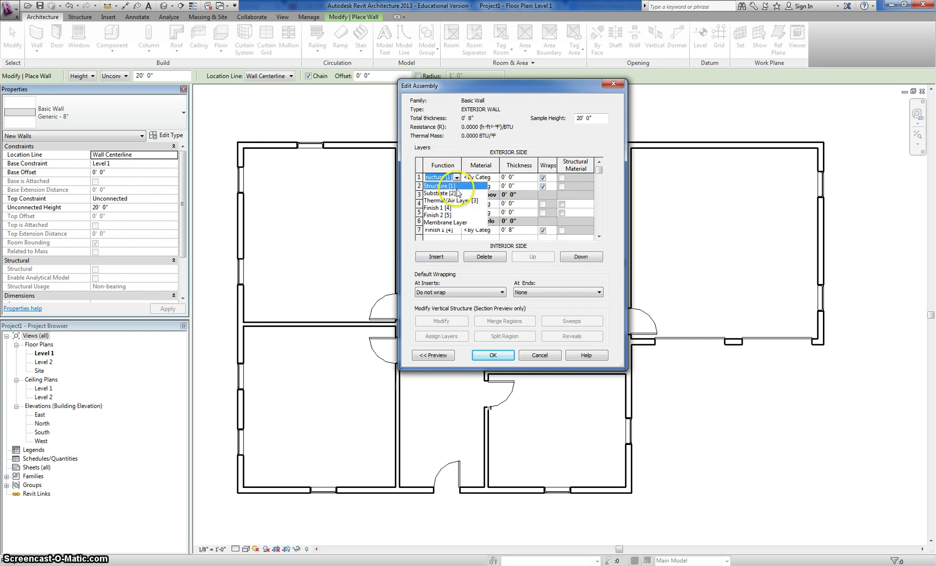
click(442, 216)
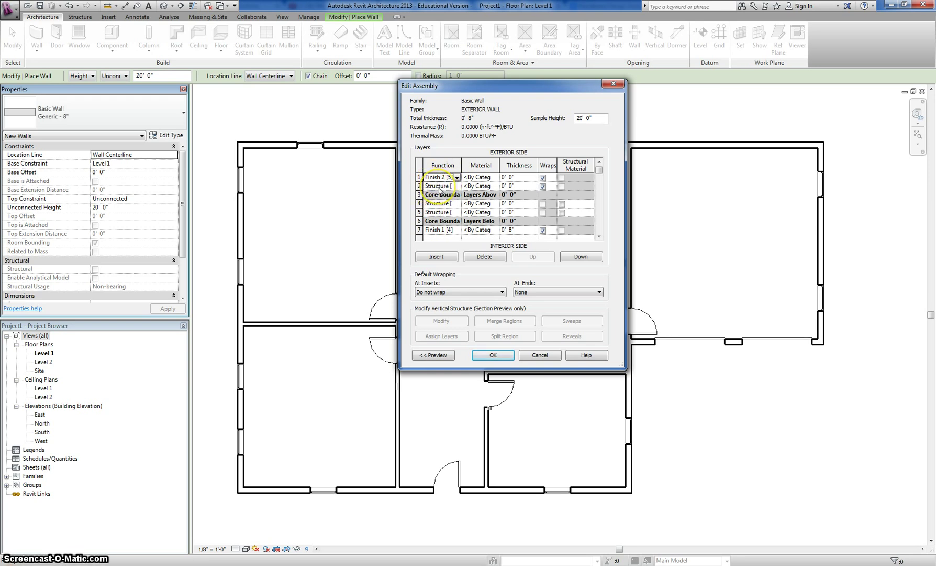
click(439, 187)
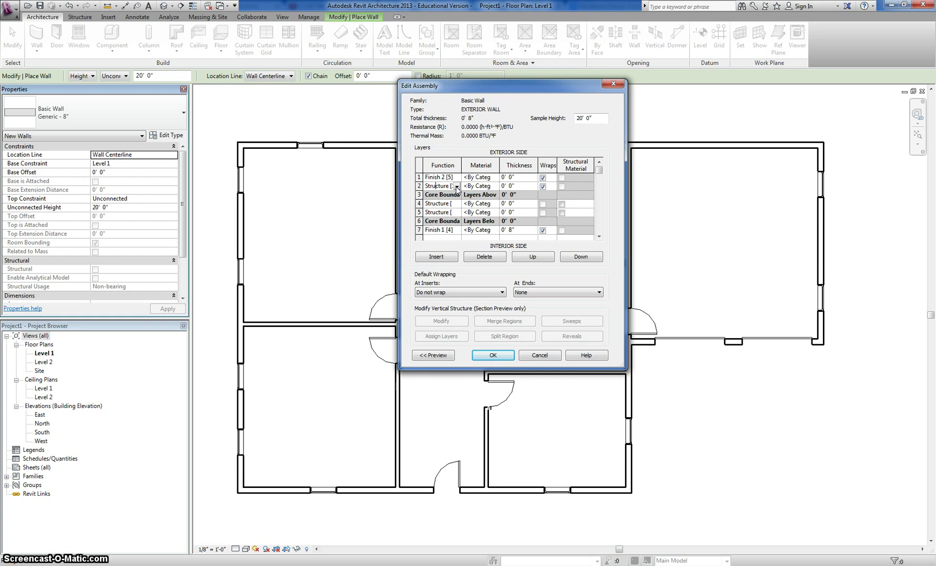
click(456, 187)
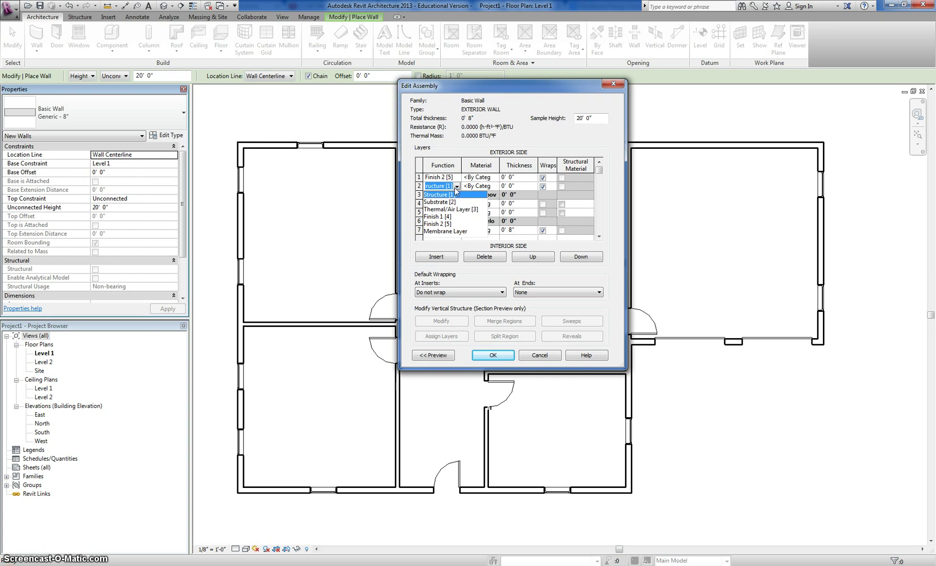
click(443, 232)
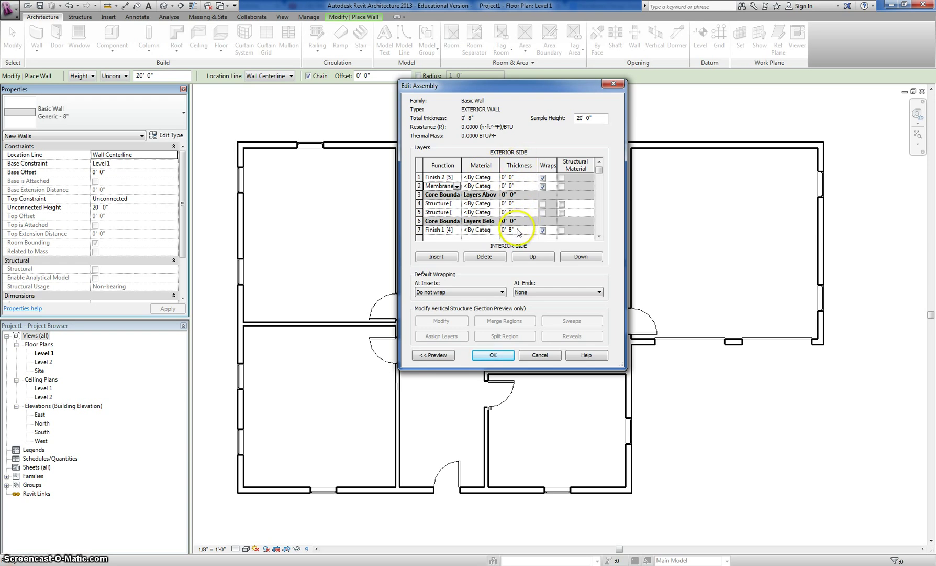
Set the interior Finish 1 layer's thickness to 1/2" and turn off its wrapping.
click(520, 233)
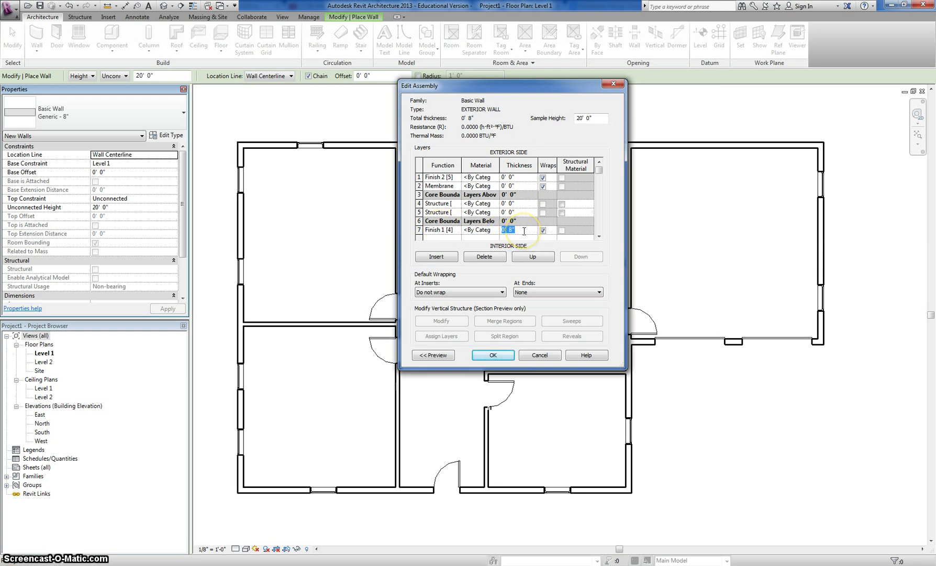
text(.5)
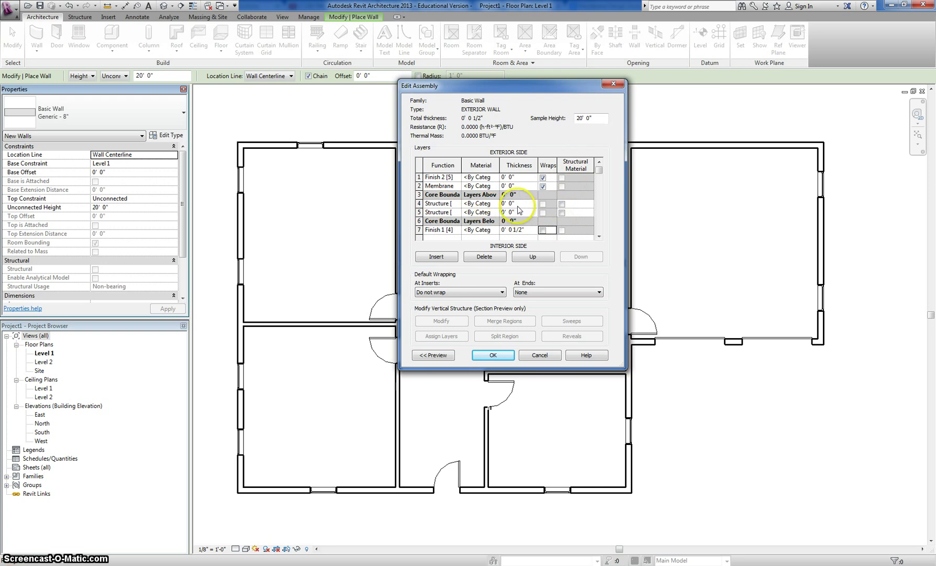
Make core layer 5 the structural material with a 5 1/2" thickness, and set core layer 4's thickness to 1/2".
click(562, 204)
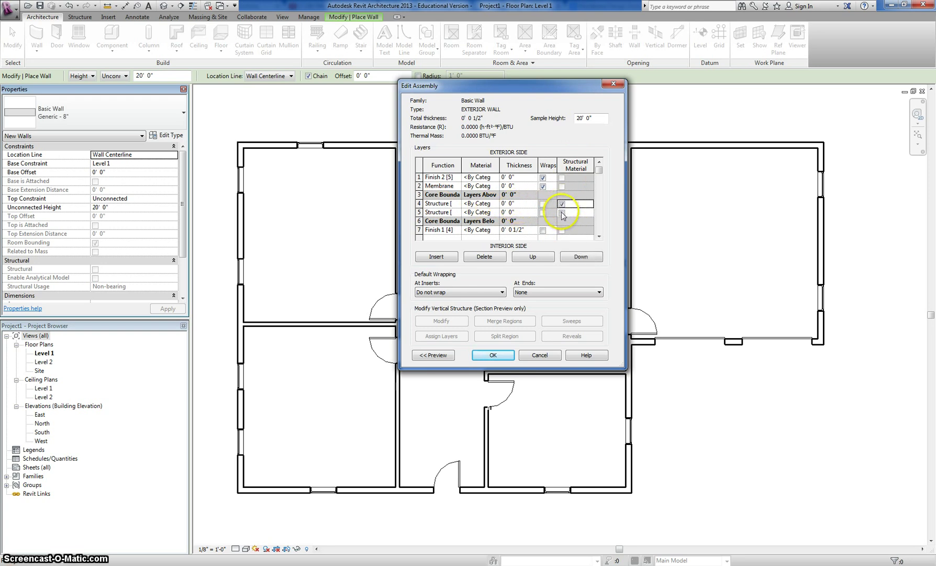
click(562, 213)
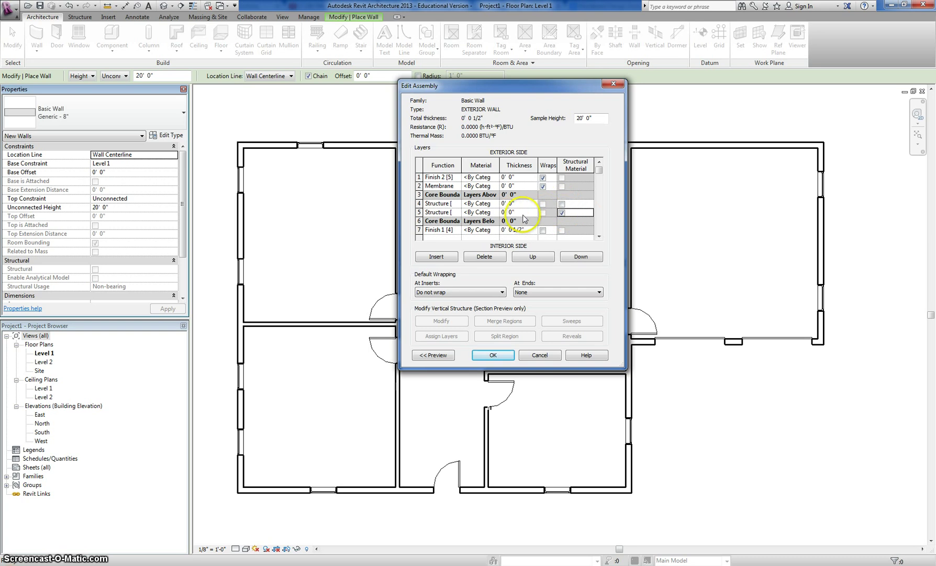
click(526, 211)
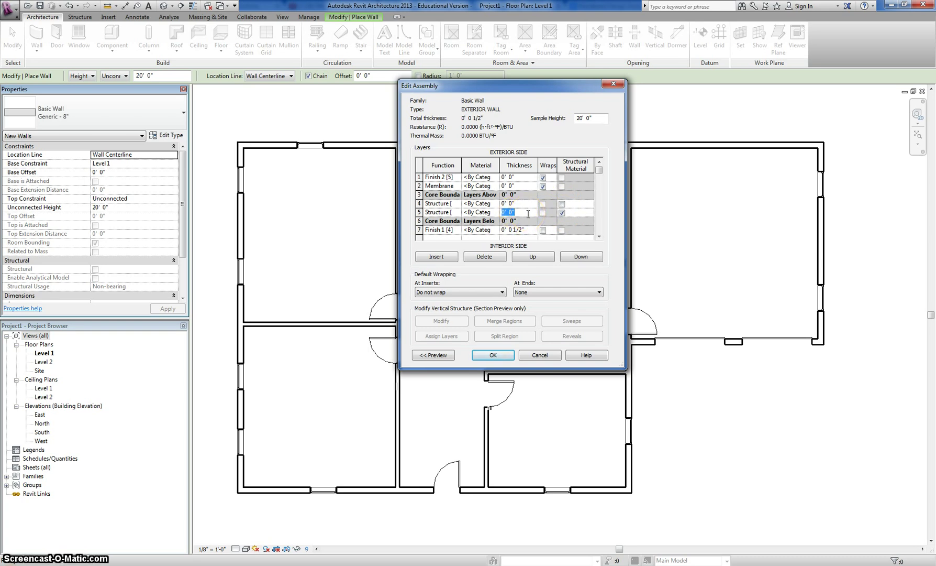
text(5.5")
key(Tab)
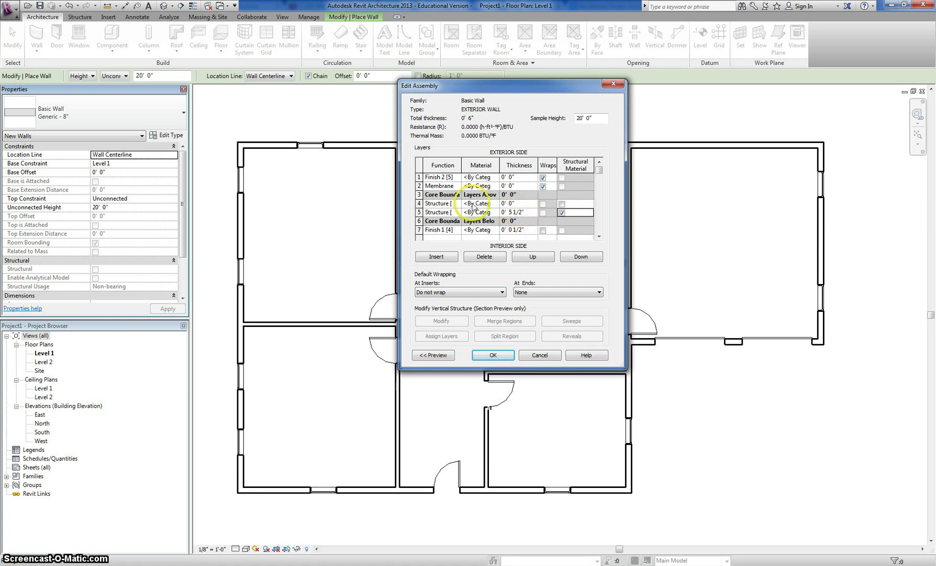
click(523, 203)
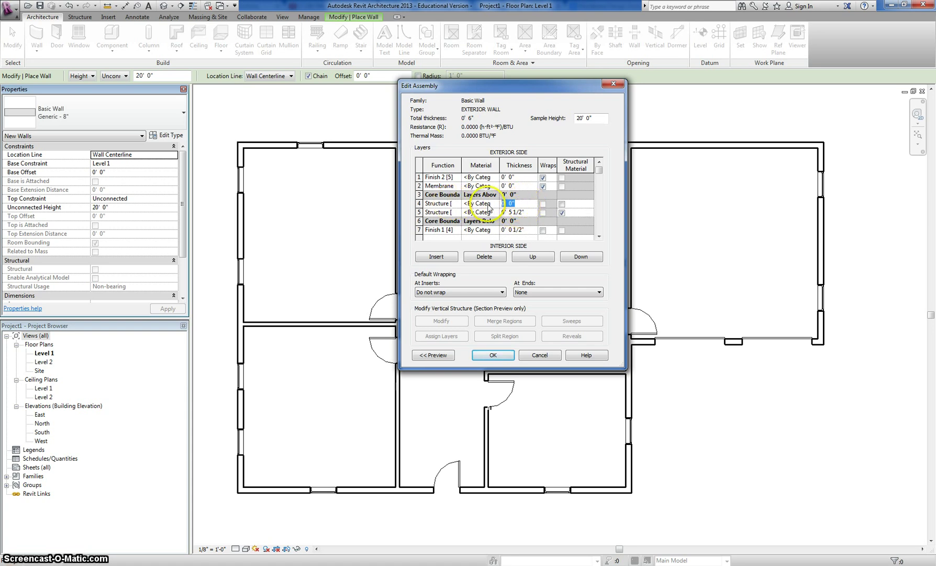
key(Tab)
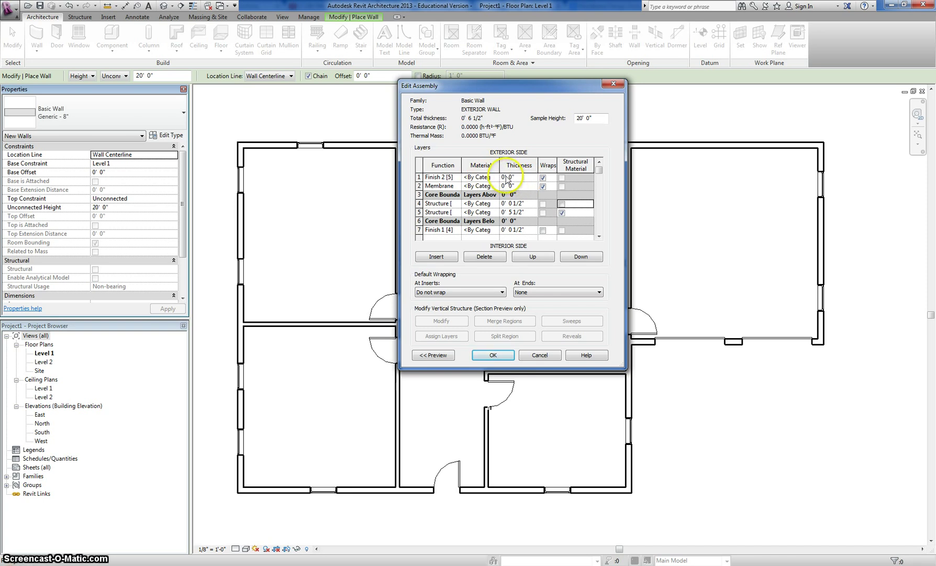
Set exterior Finish 2 layer 1 to 1/2" thick without wrapping, and assign Gypsum Wall Board to interior Finish 1 layer 7.
click(517, 180)
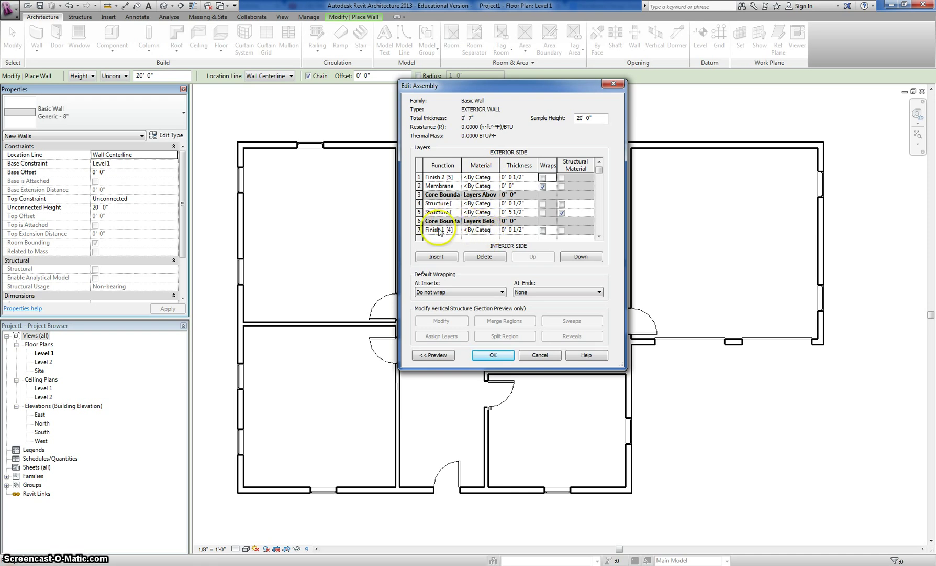
click(473, 232)
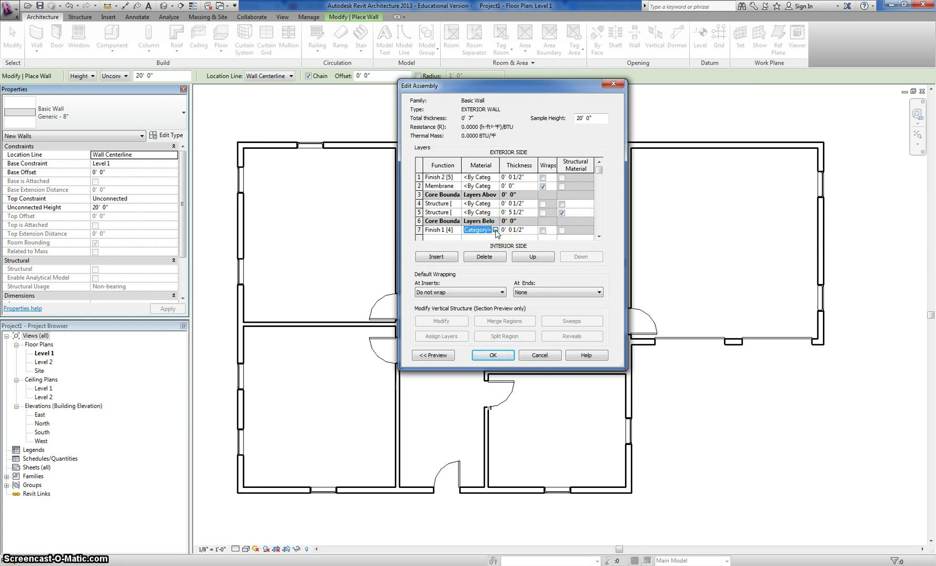
click(496, 231)
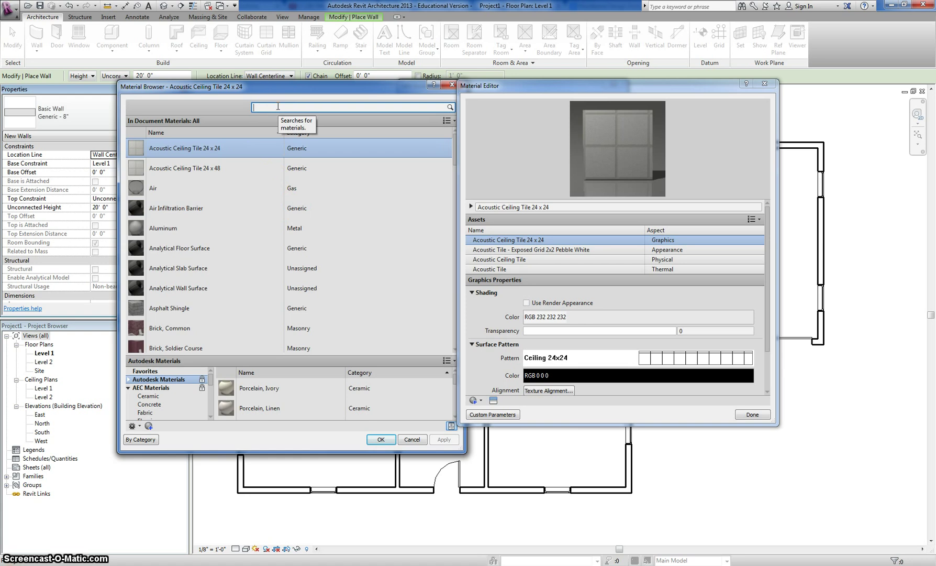
key(Return)
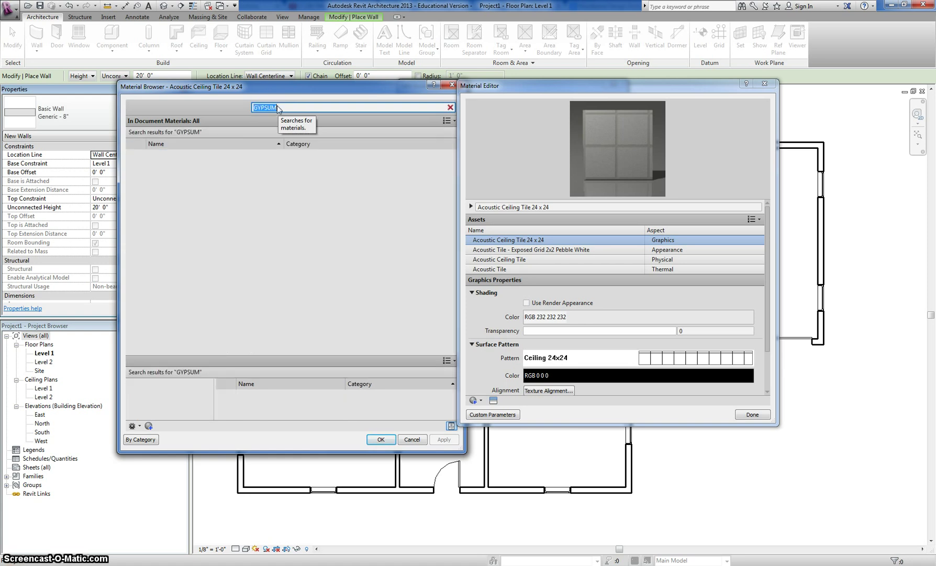
click(207, 164)
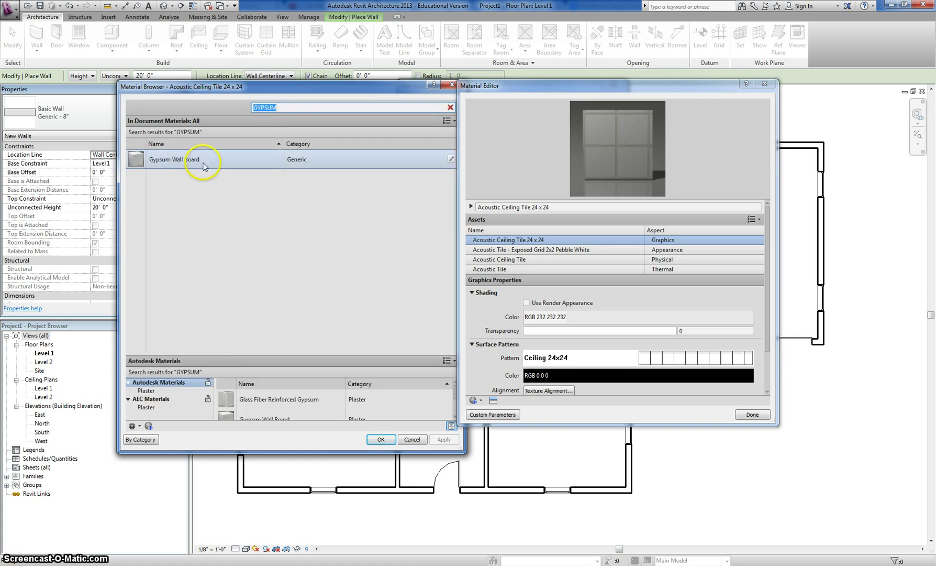
click(189, 161)
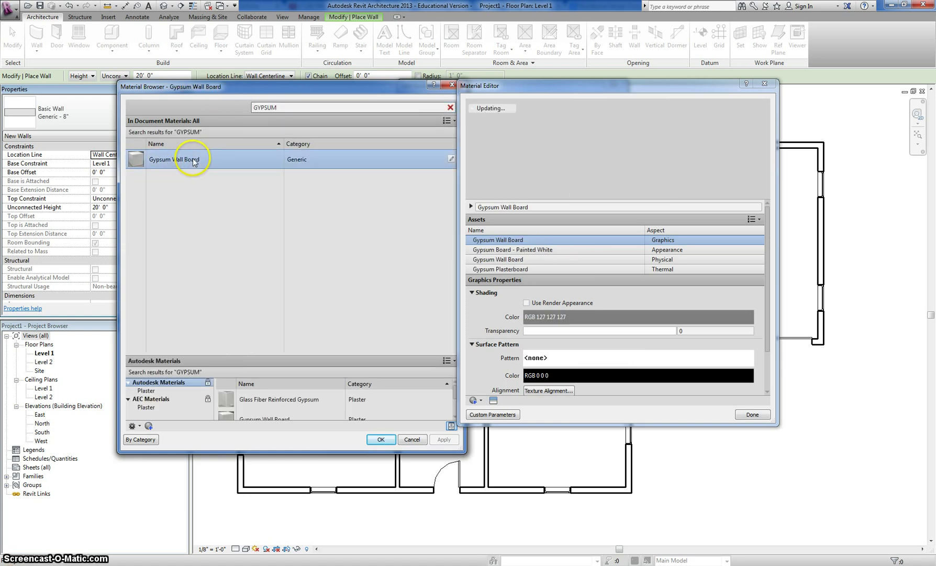
click(383, 438)
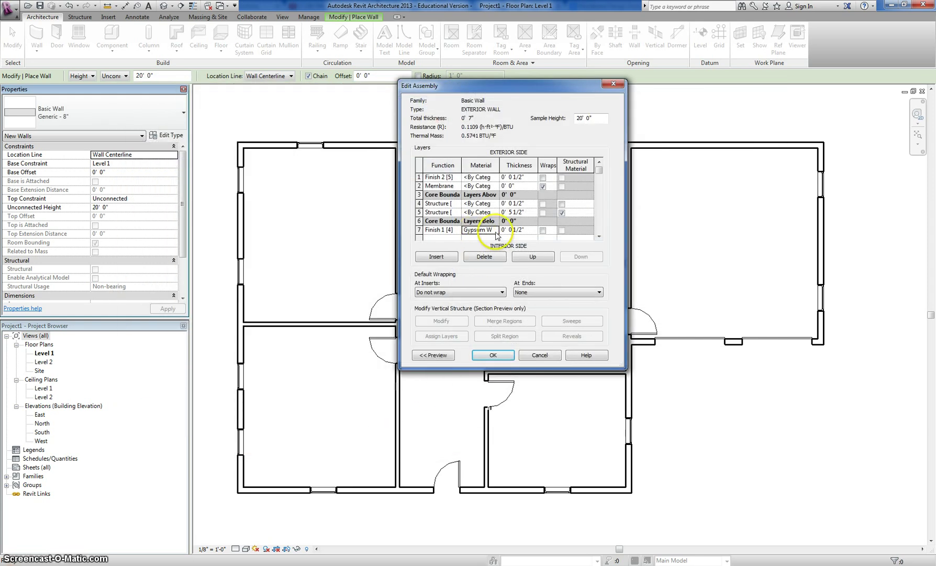
Search the materials for SOFTWOOD and assign Softwood, Lumber to the 5 1/2" structure layer 5.
click(482, 214)
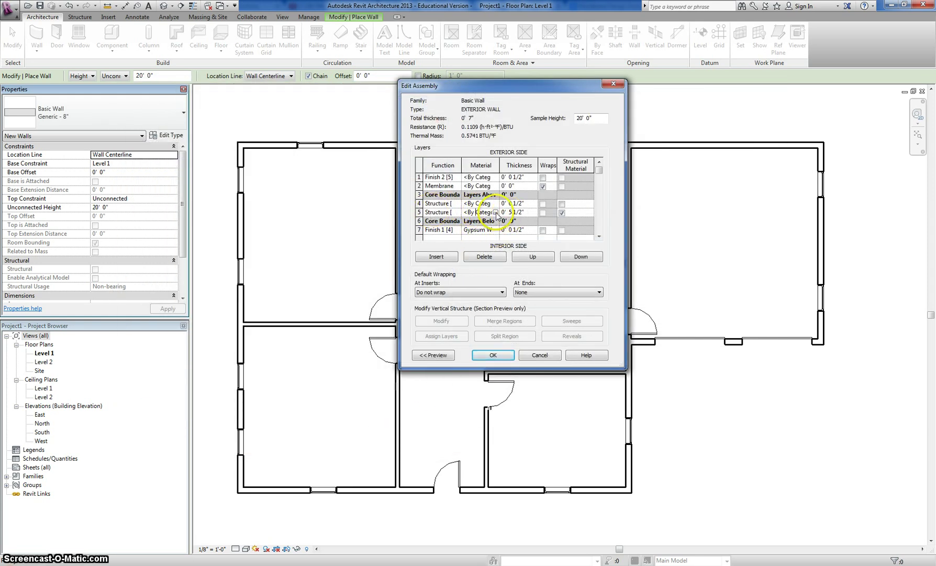
click(496, 212)
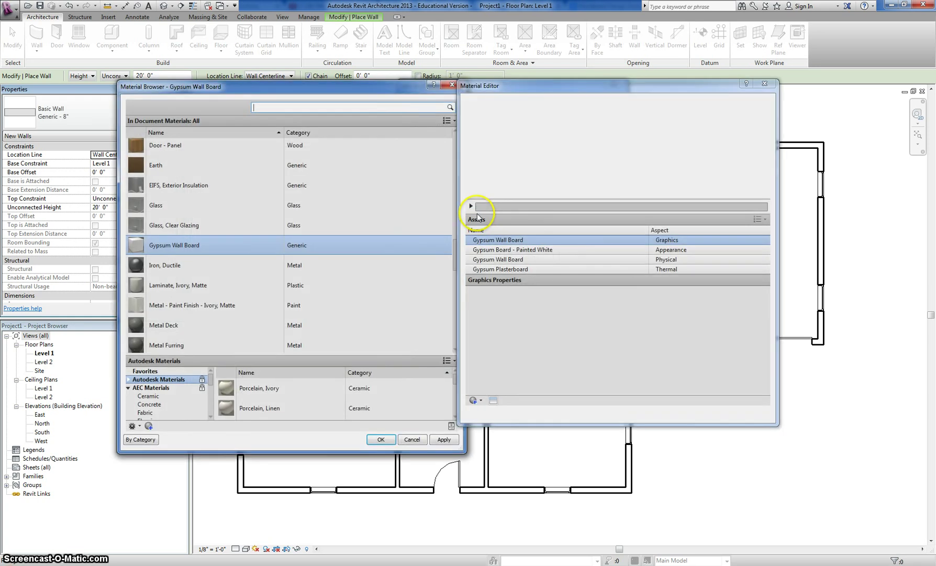
click(301, 109)
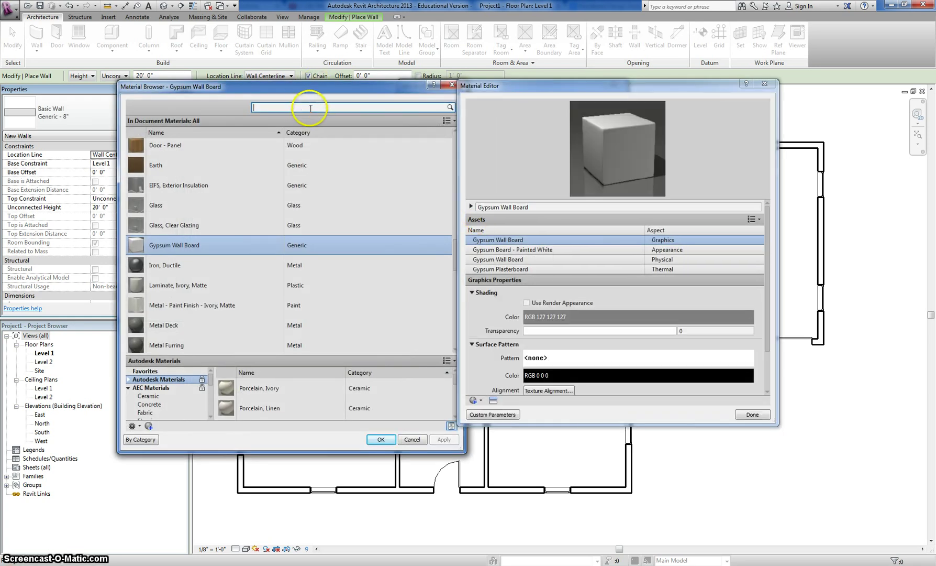
text(FTWOOD)
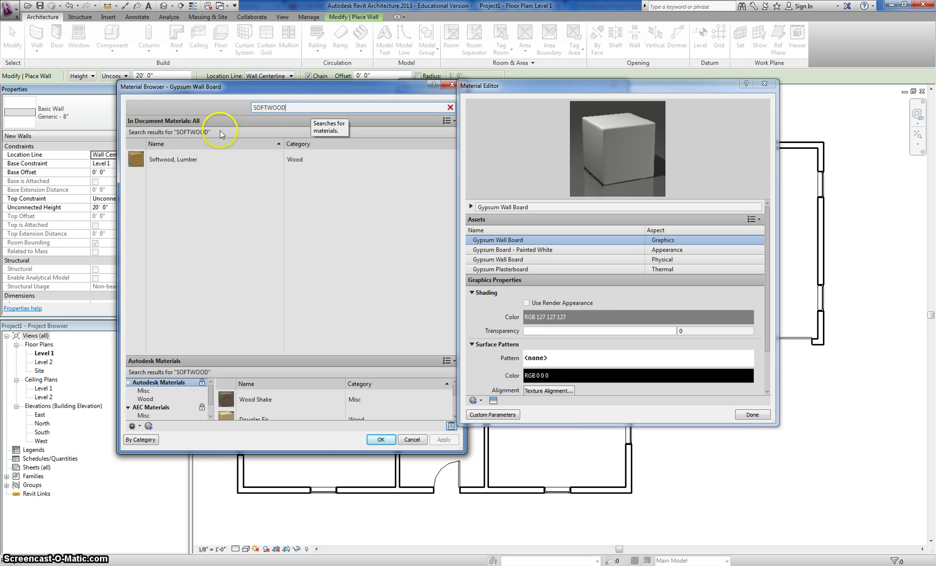
click(178, 161)
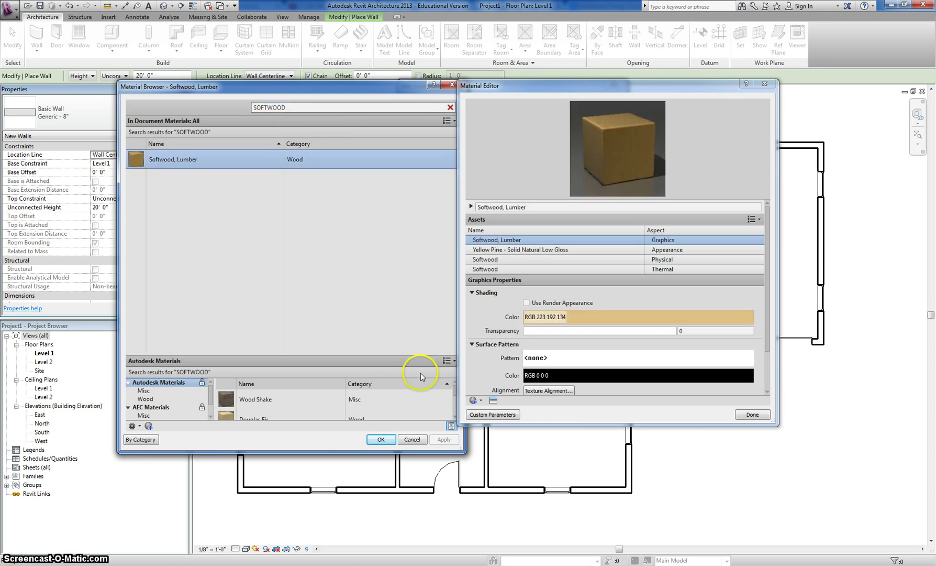
click(381, 439)
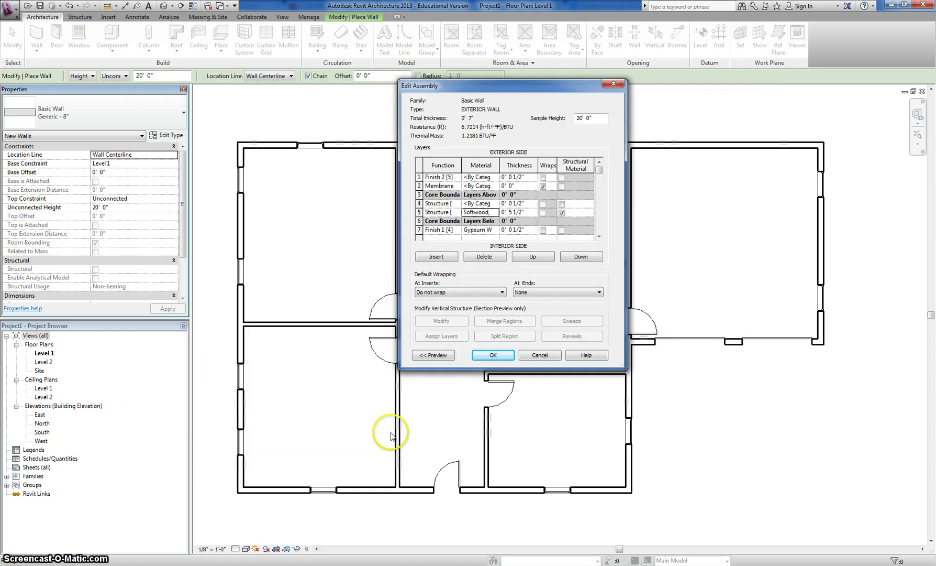
Search for SHEATHING, add Oriented Strand Board from the Autodesk Materials library to the document, and assign it to structure layer 4.
click(479, 204)
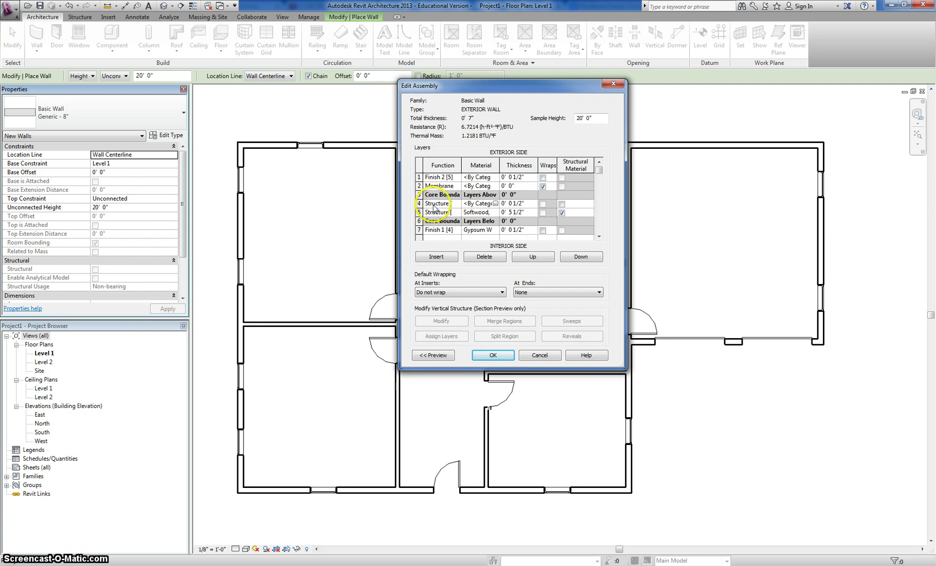
click(497, 204)
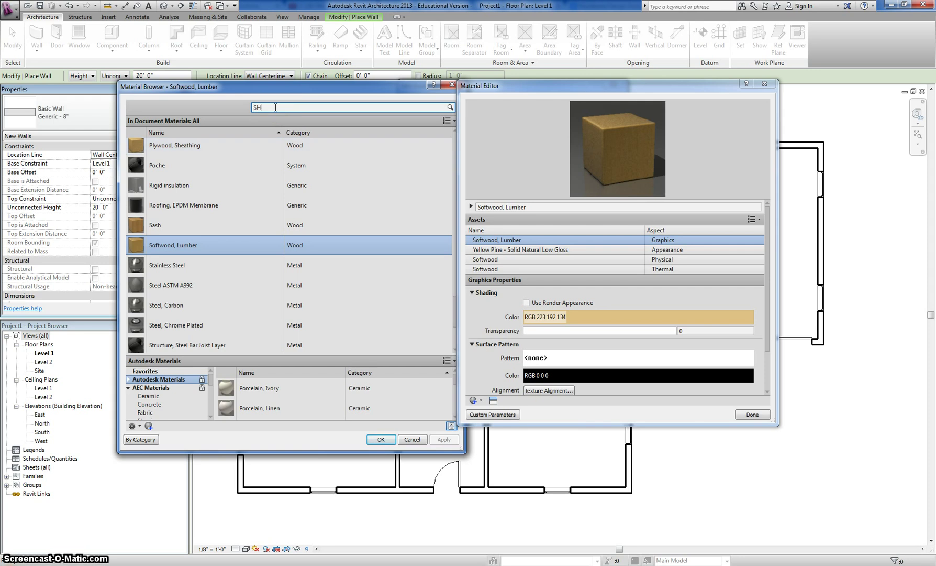
click(276, 106)
text(SHEATHING)
key(Return)
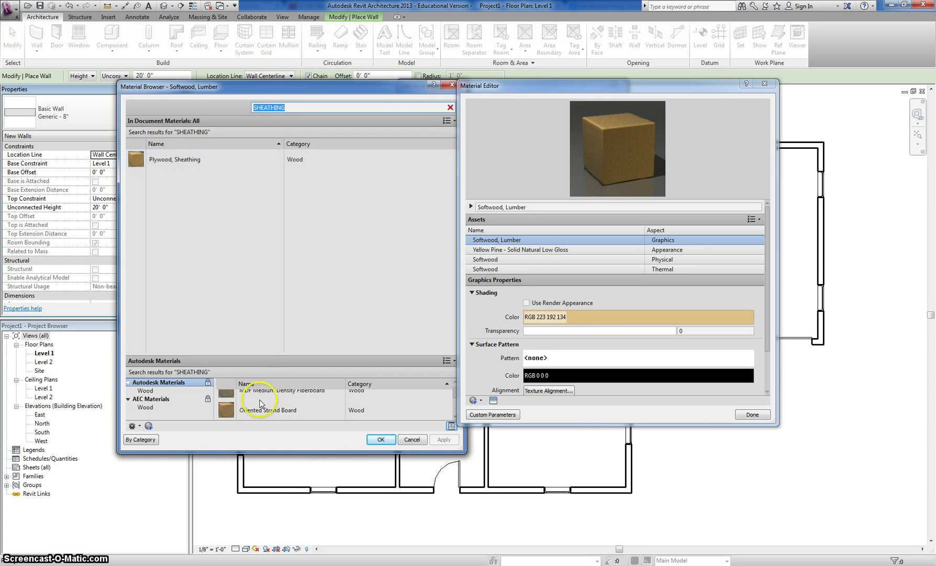
click(252, 416)
drag(316, 455, 319, 532)
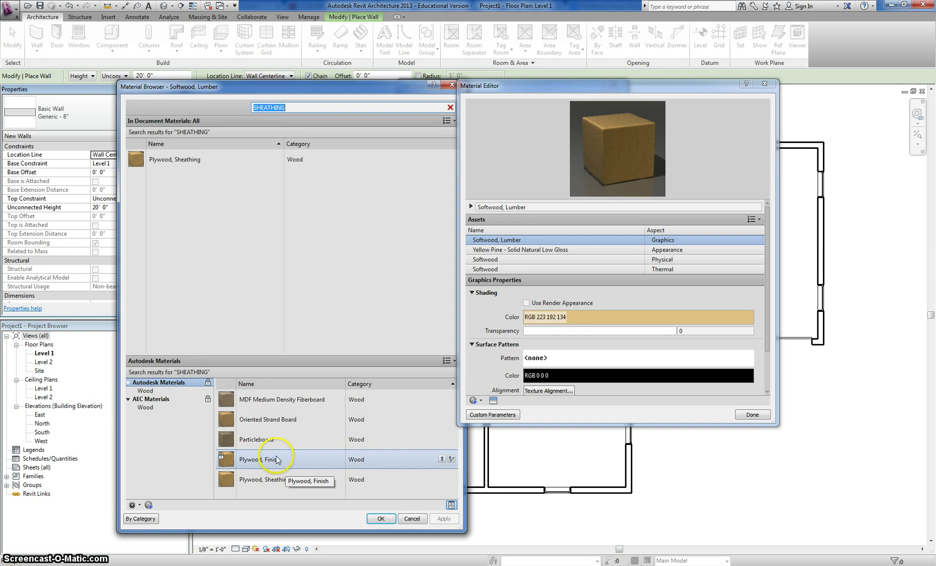
click(272, 420)
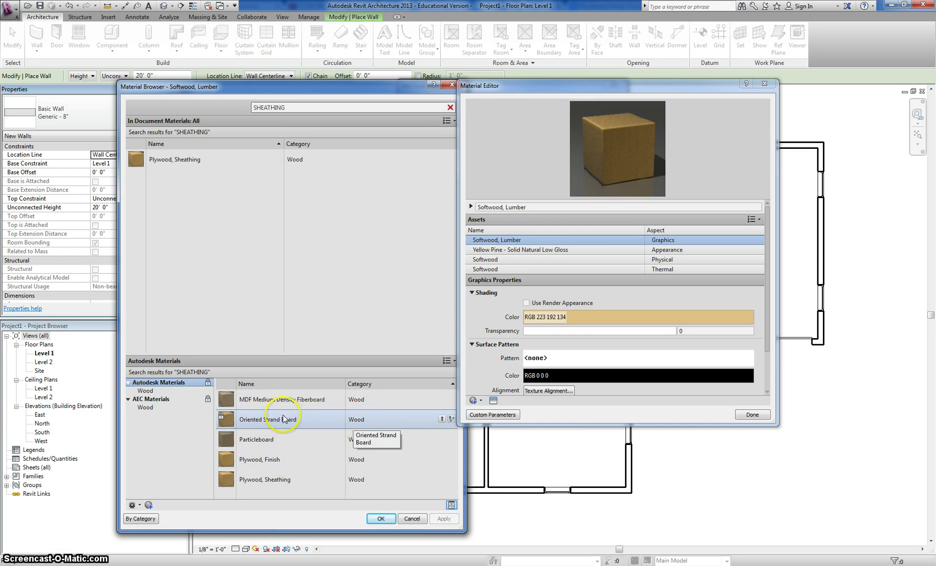
click(442, 419)
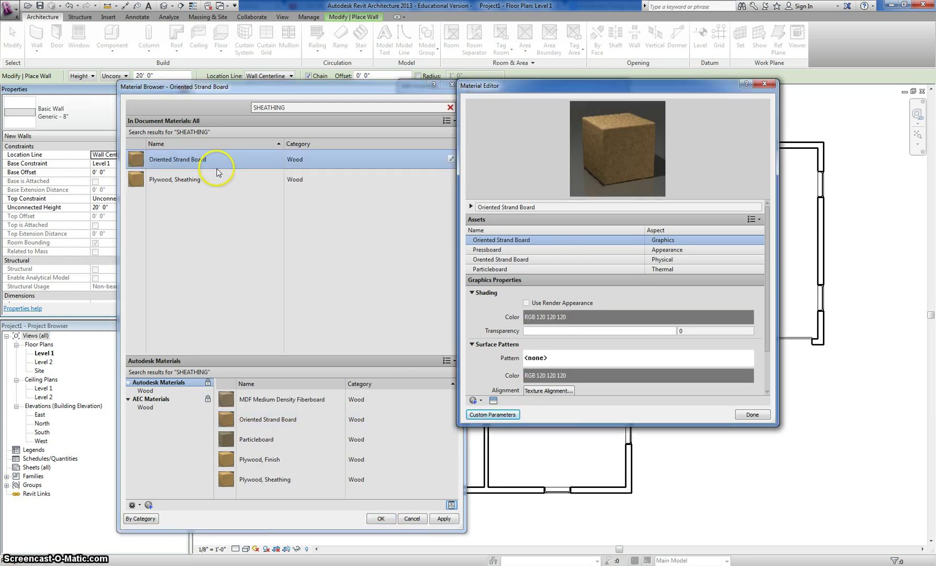
click(168, 159)
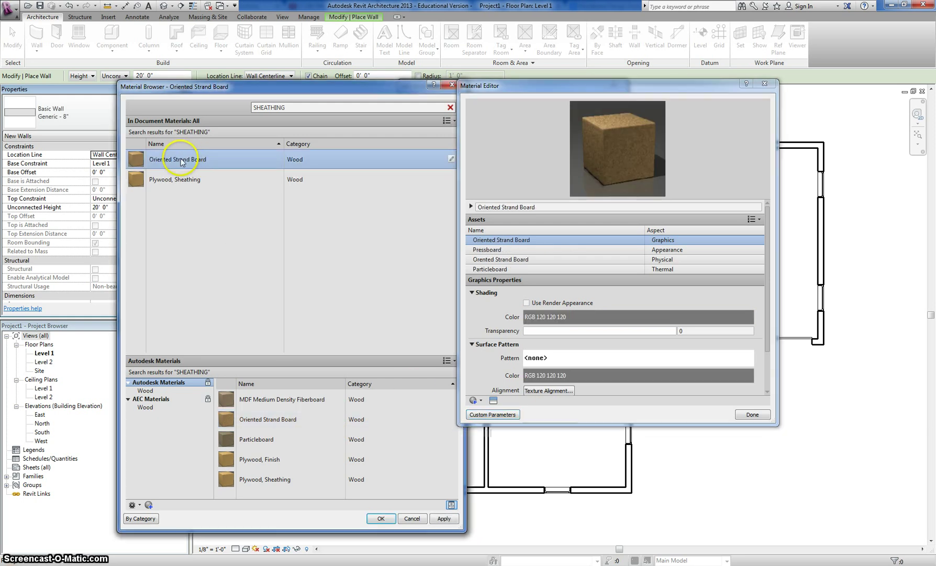
click(381, 518)
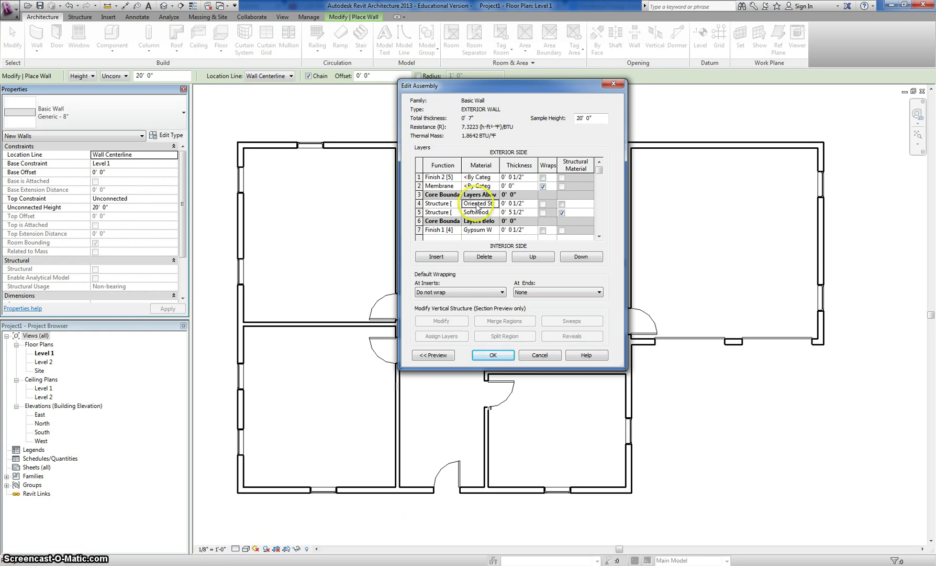
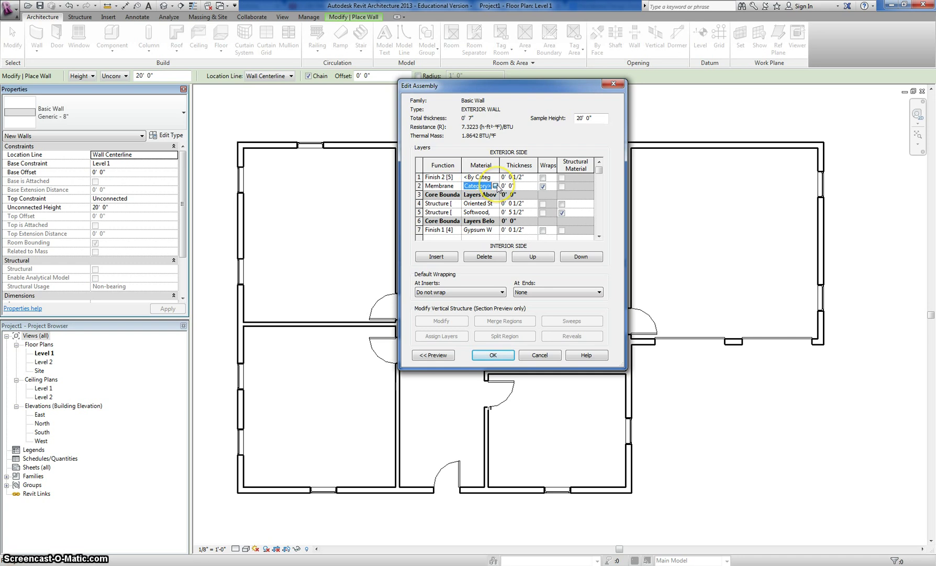
Search the materials for VAPOR and try to assign Vapor Retarder to membrane layer 2.
click(495, 186)
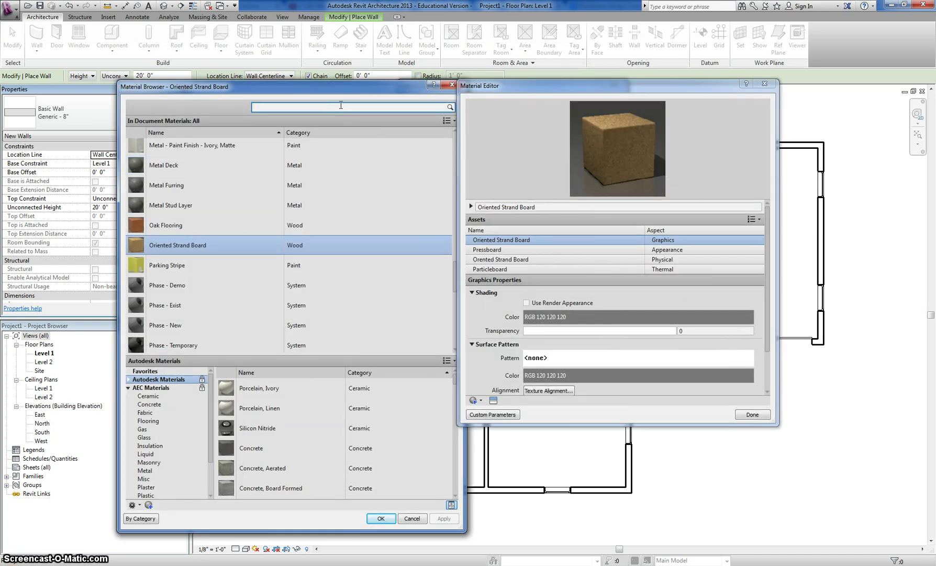
click(340, 106)
text(VAPOR)
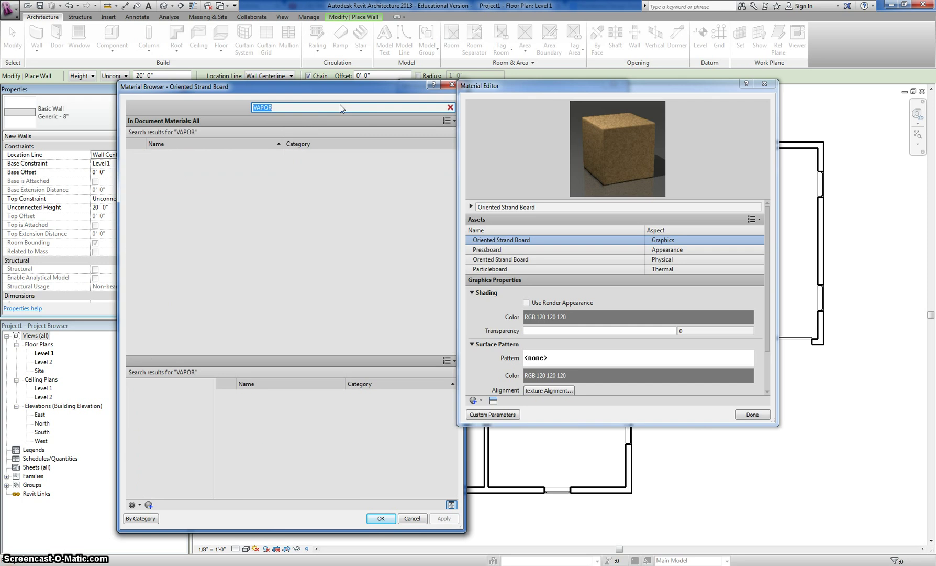
click(178, 159)
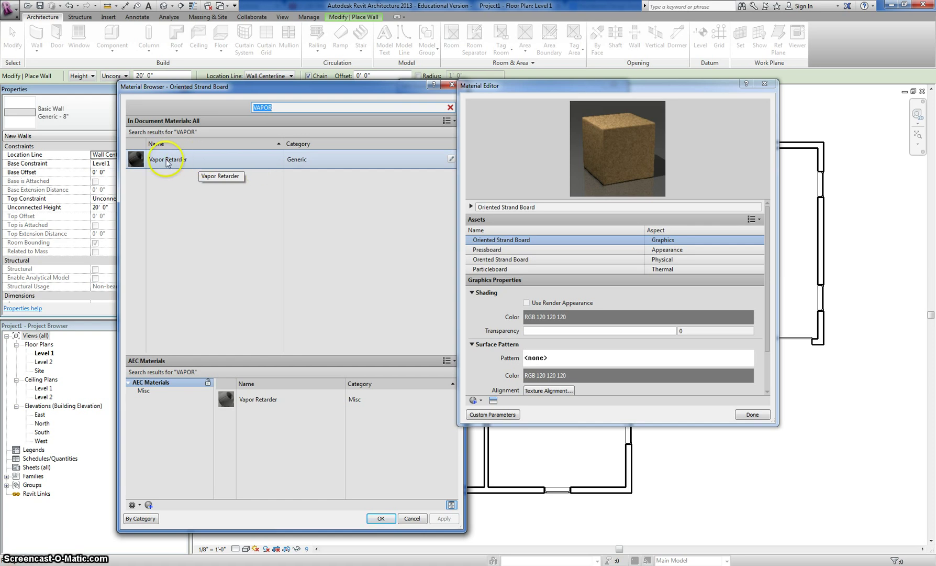
click(381, 518)
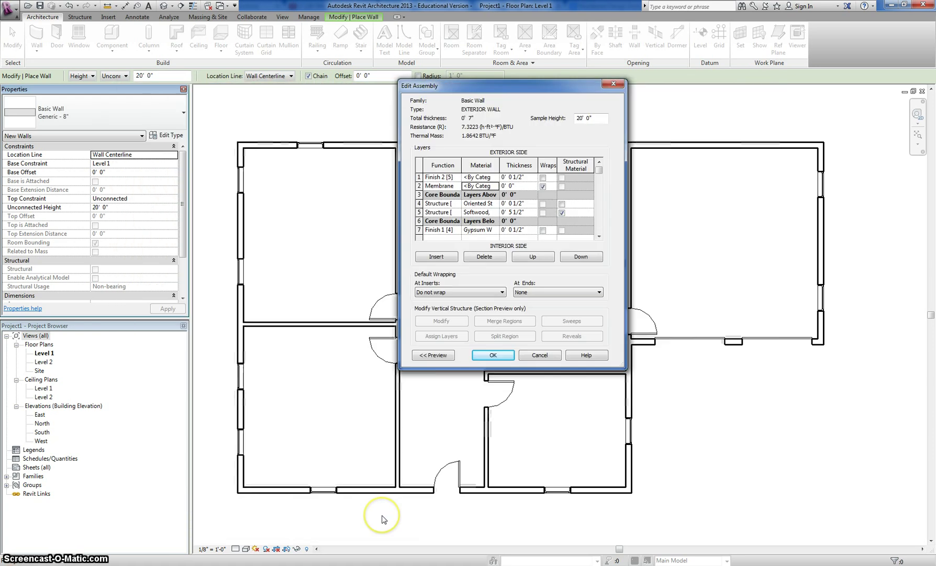
Search for SIDING, assign the library material Wood Shake to exterior Finish 2 layer 1, and accept the EXTERIOR WALL type definition.
click(481, 178)
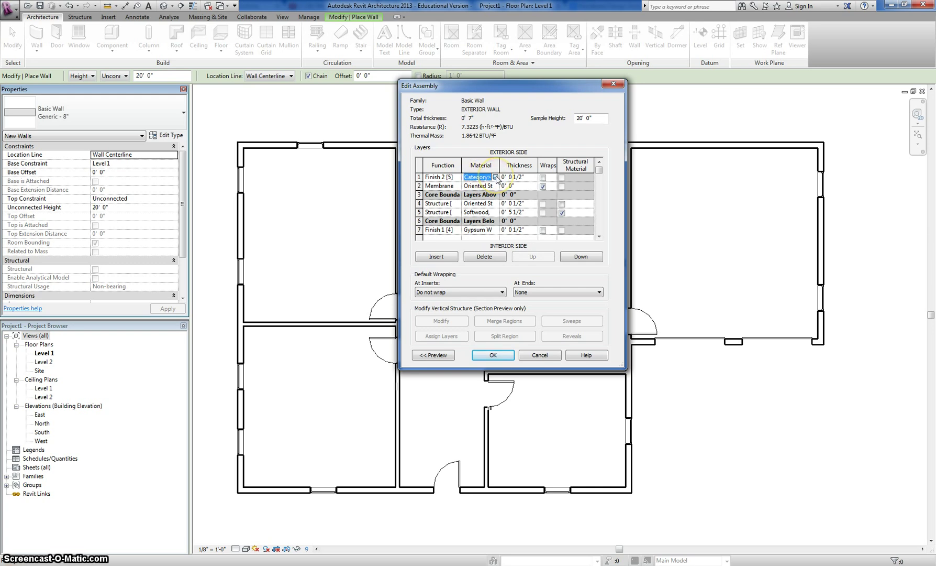
click(495, 177)
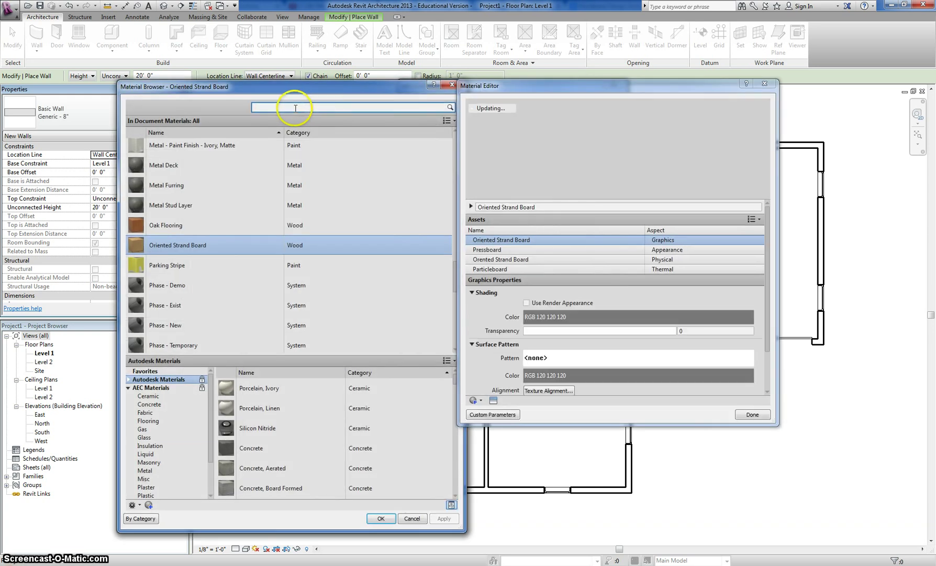
click(295, 108)
text(SIDING)
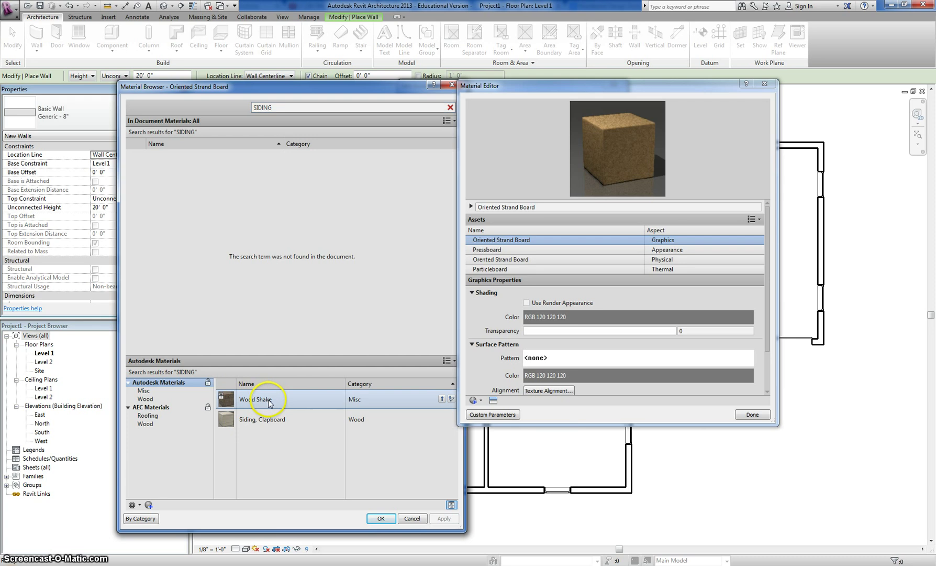
click(442, 399)
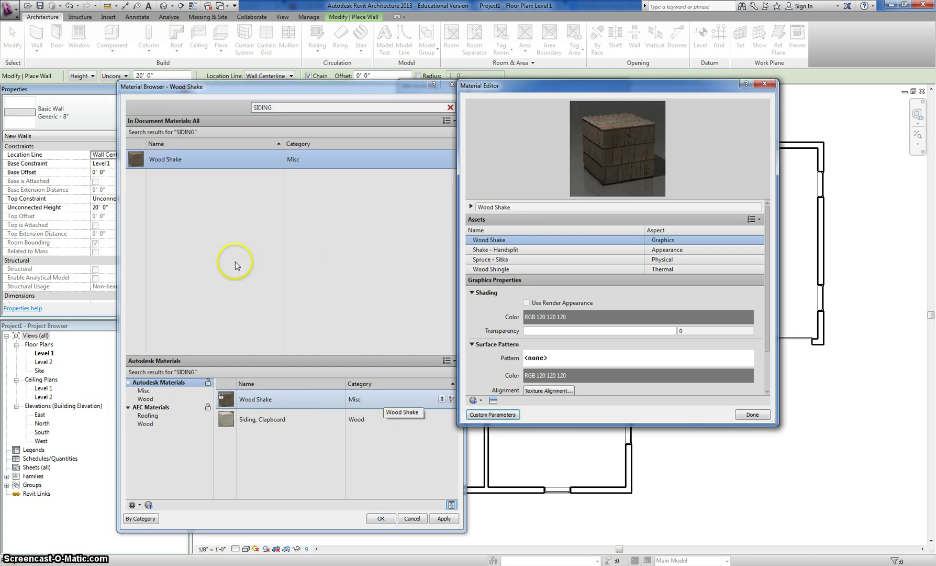
click(206, 161)
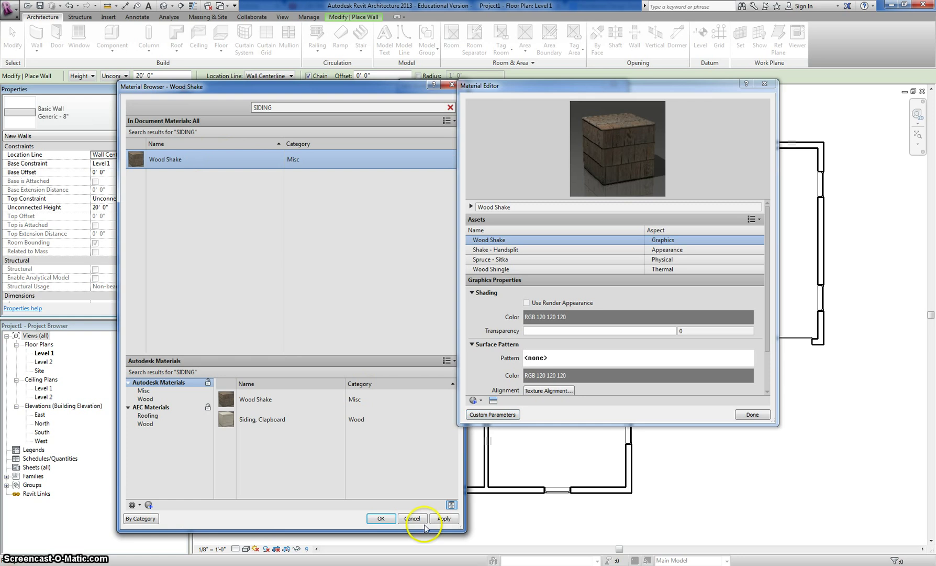
click(386, 521)
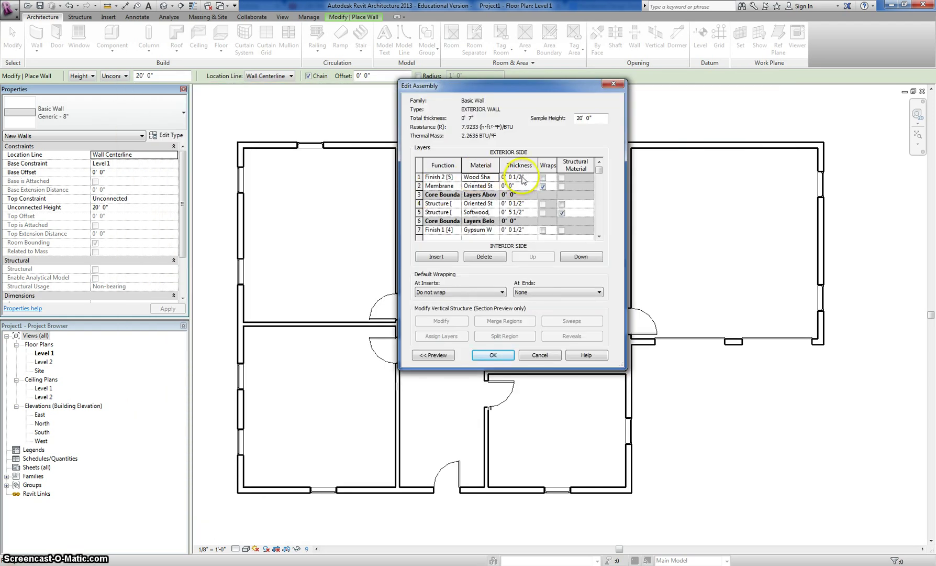
click(493, 355)
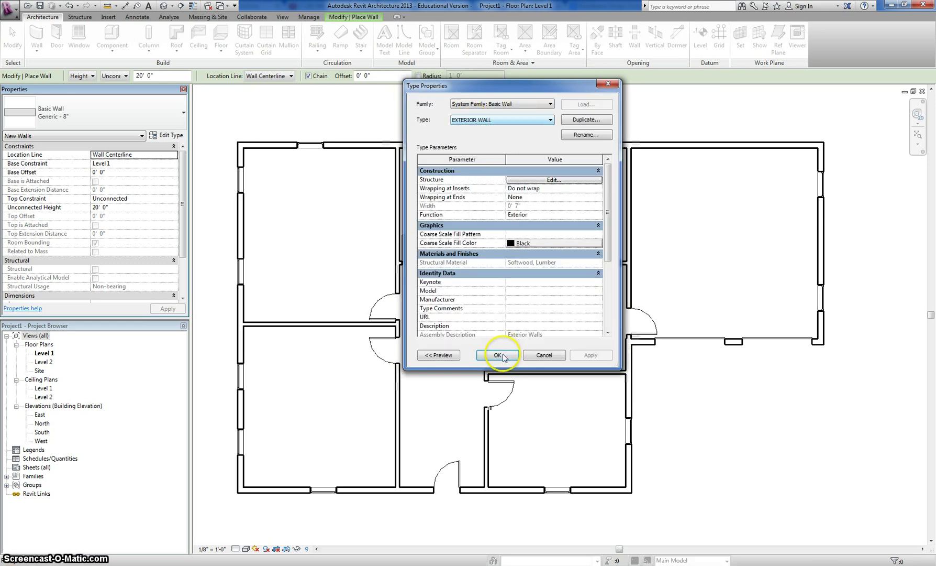
click(499, 355)
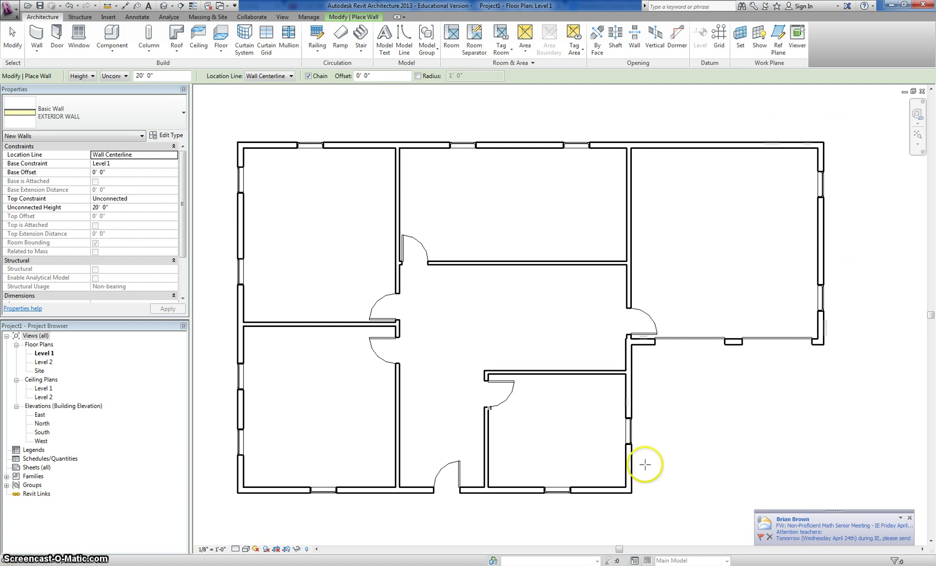
Select all instances of the Generic - 8" wall in the entire project and change them to the EXTERIOR WALL type.
key(Escape)
key(Escape)
click(237, 303)
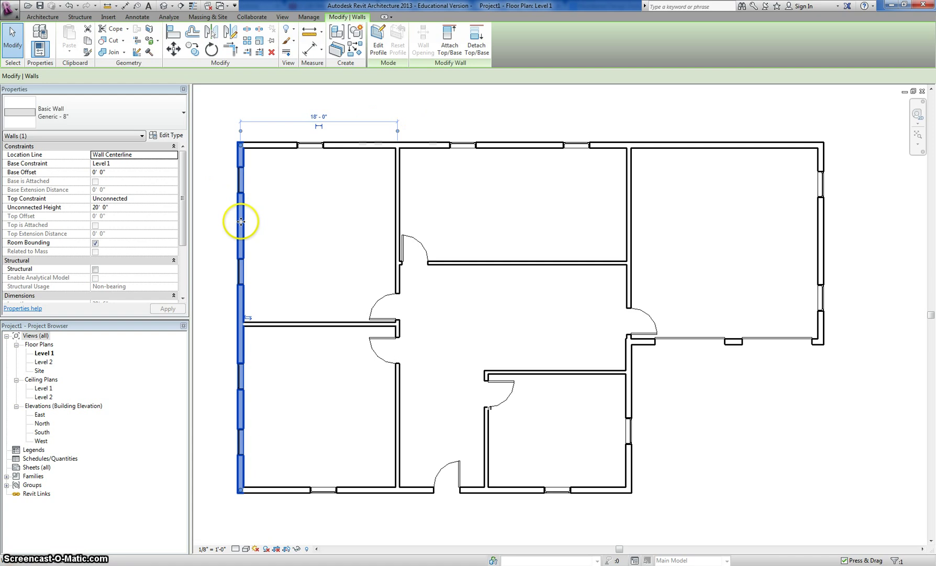
right_click(277, 203)
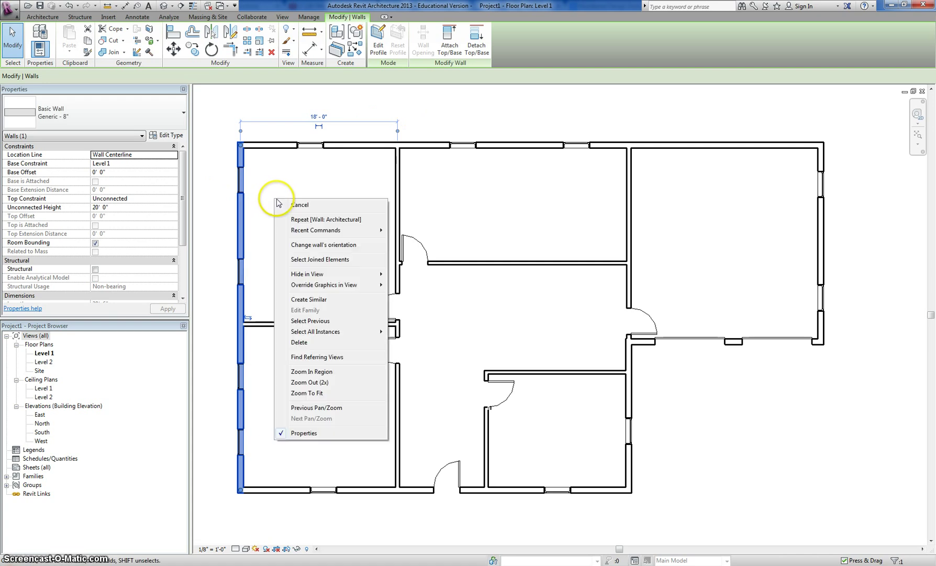
mouse_move(337, 336)
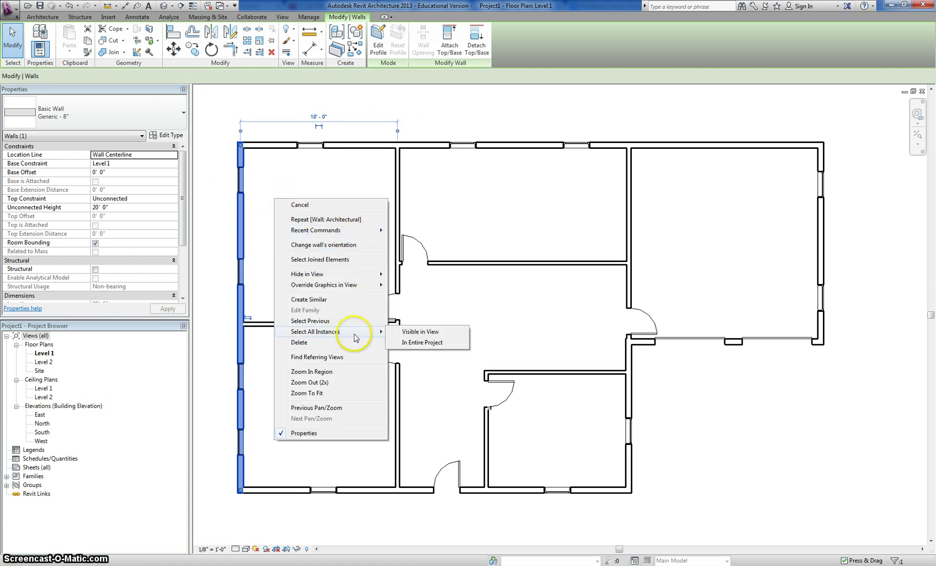
click(423, 343)
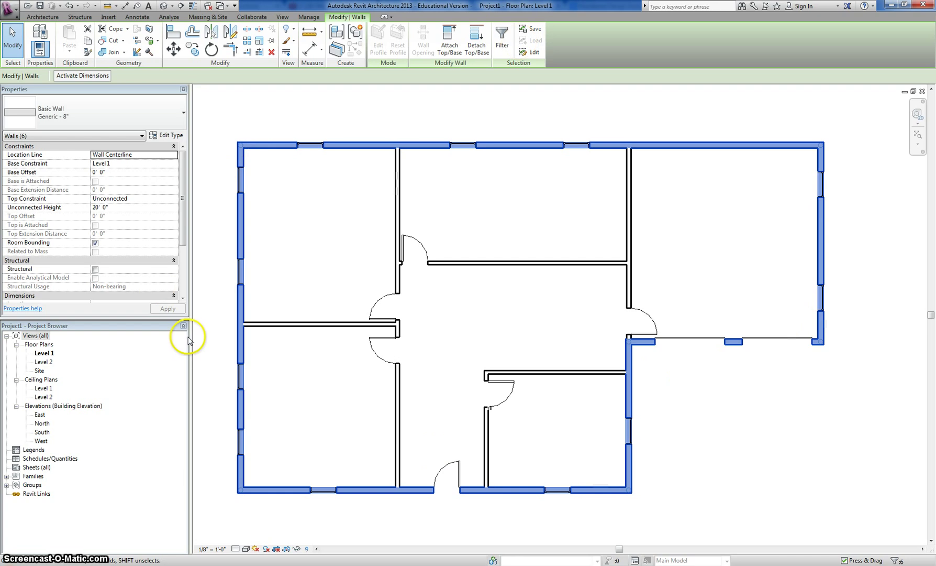
click(131, 117)
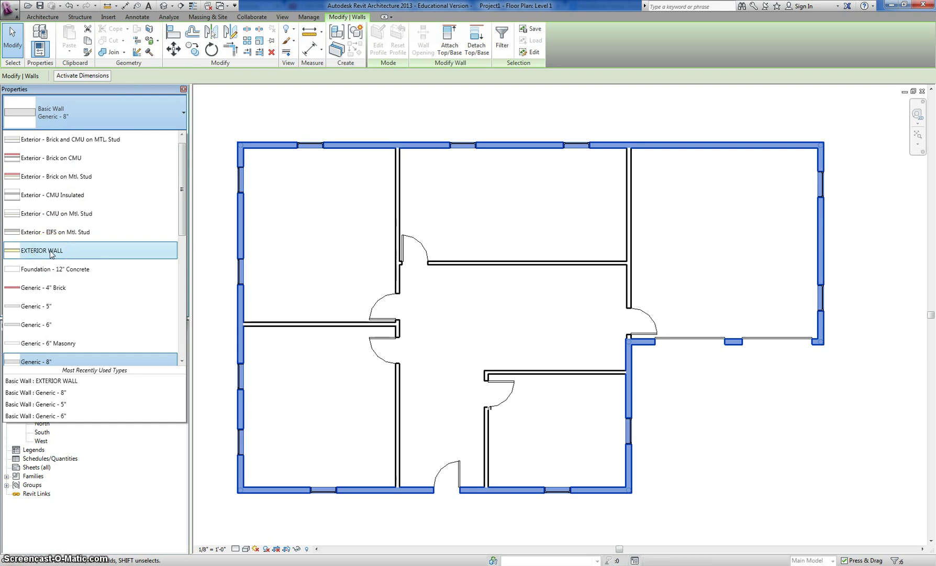
click(51, 254)
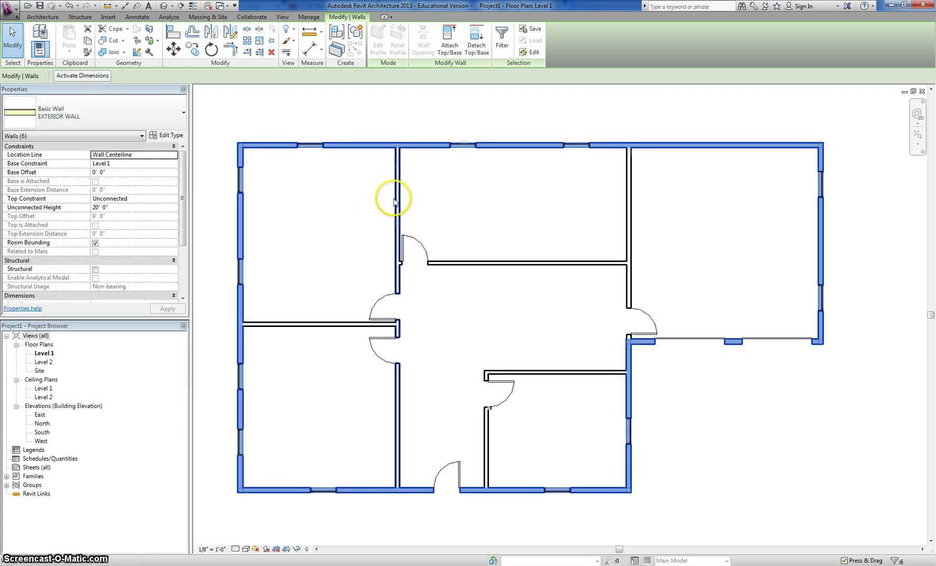
click(655, 406)
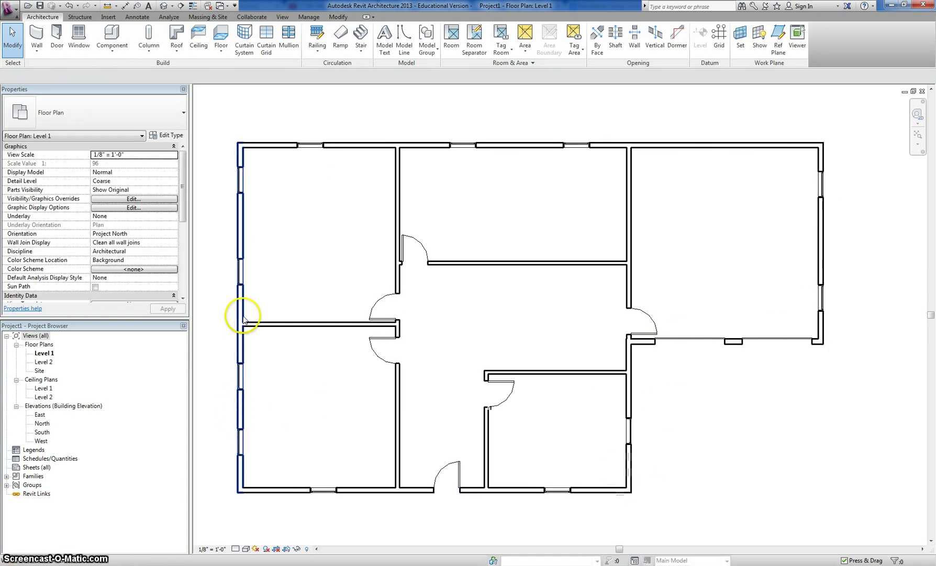
Examine the exterior wall materials in the default 3D view with the Realistic visual style, and return to the Level 1 floor plan.
click(163, 6)
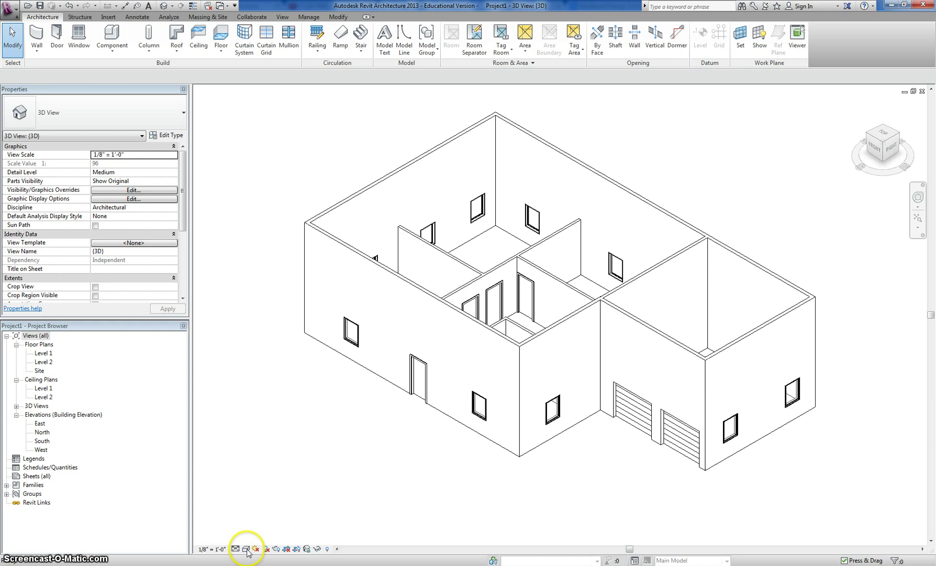
click(245, 548)
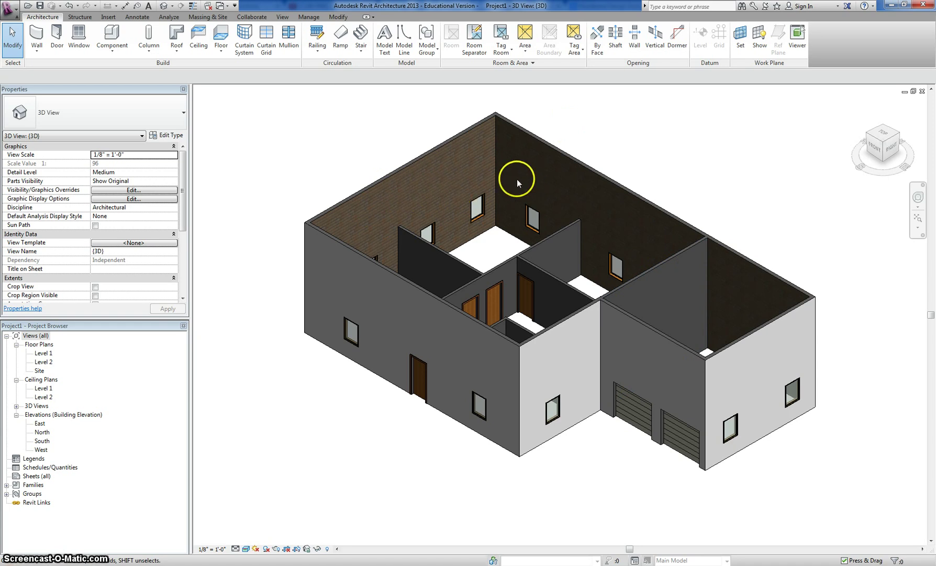
double_click(45, 353)
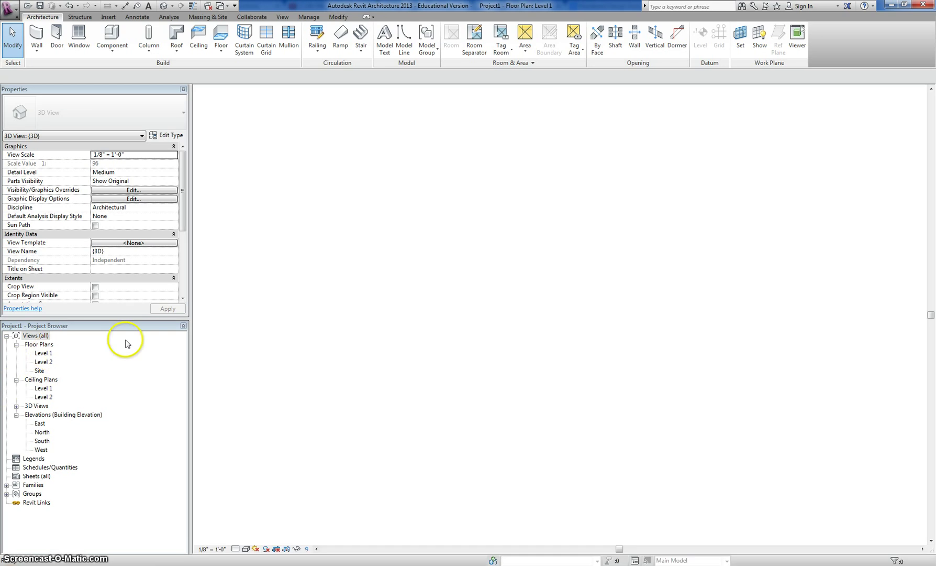
click(242, 303)
key(Escape)
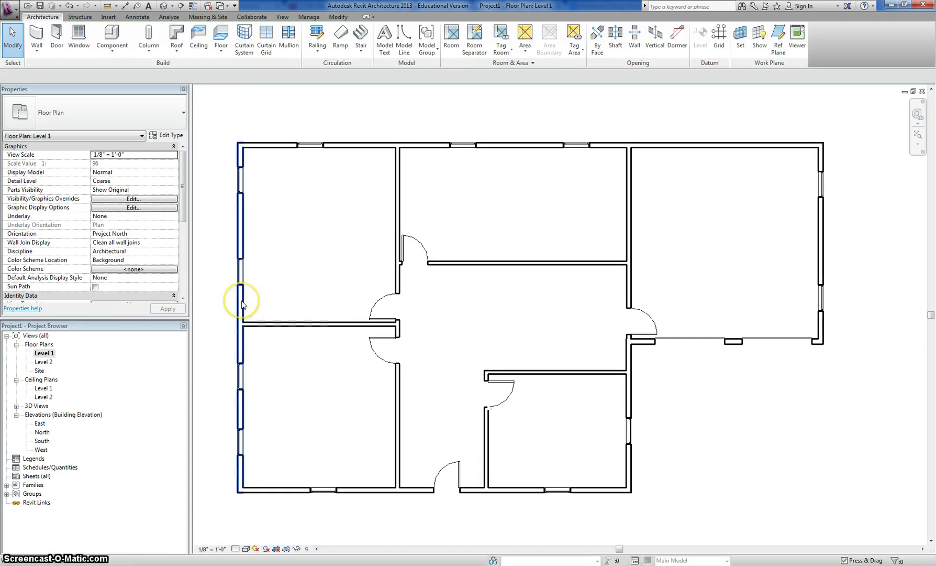
key(Tab)
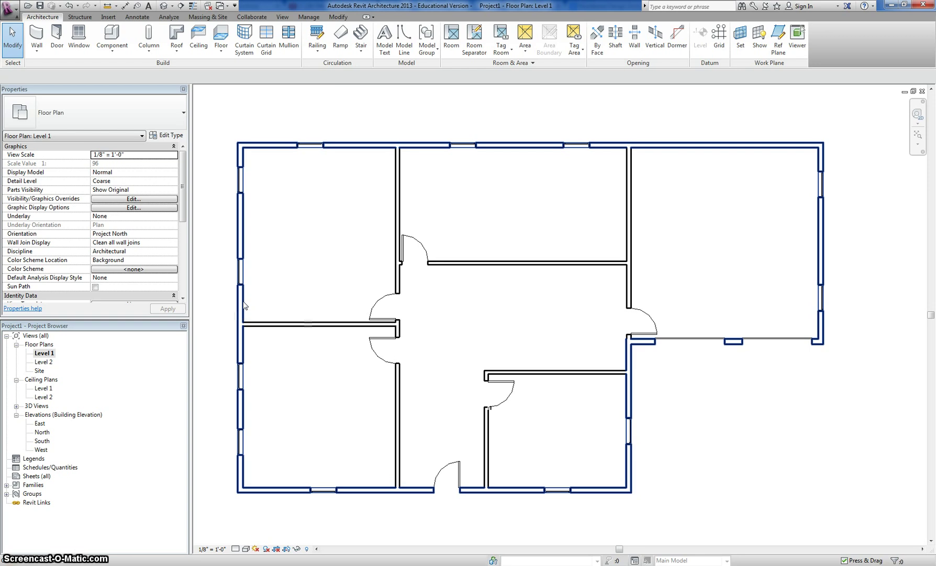
click(244, 305)
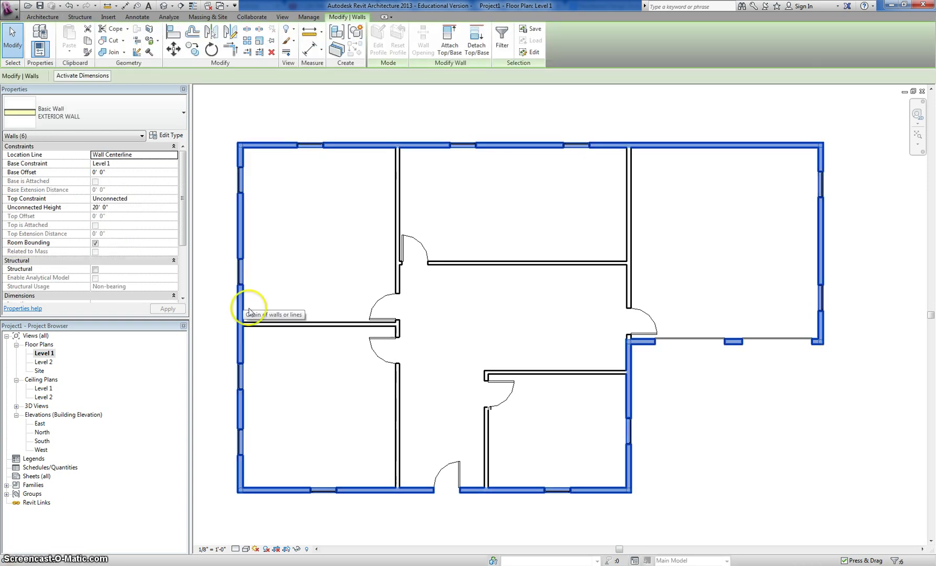
click(351, 398)
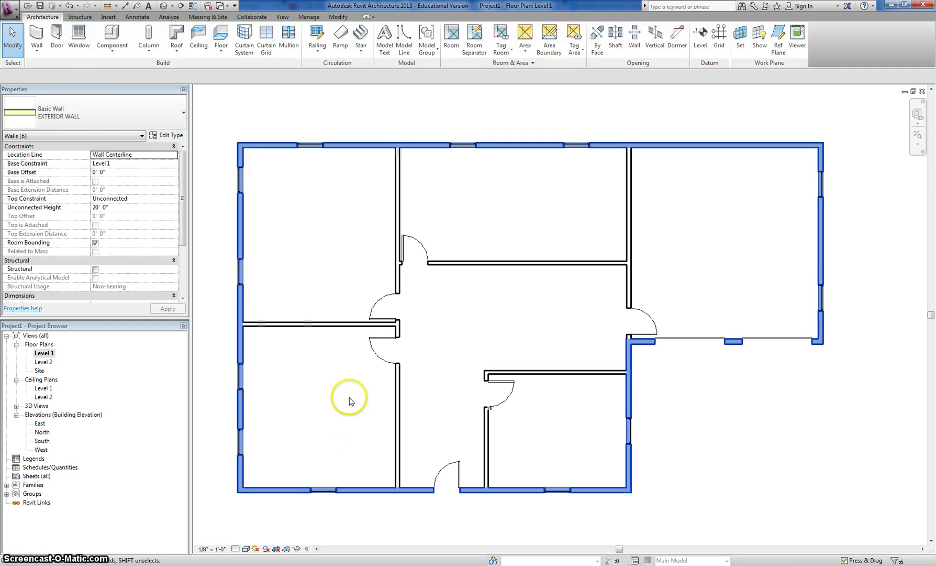
Flip the orientation of all six exterior walls one by one so their siding faces the outside of the house.
click(240, 296)
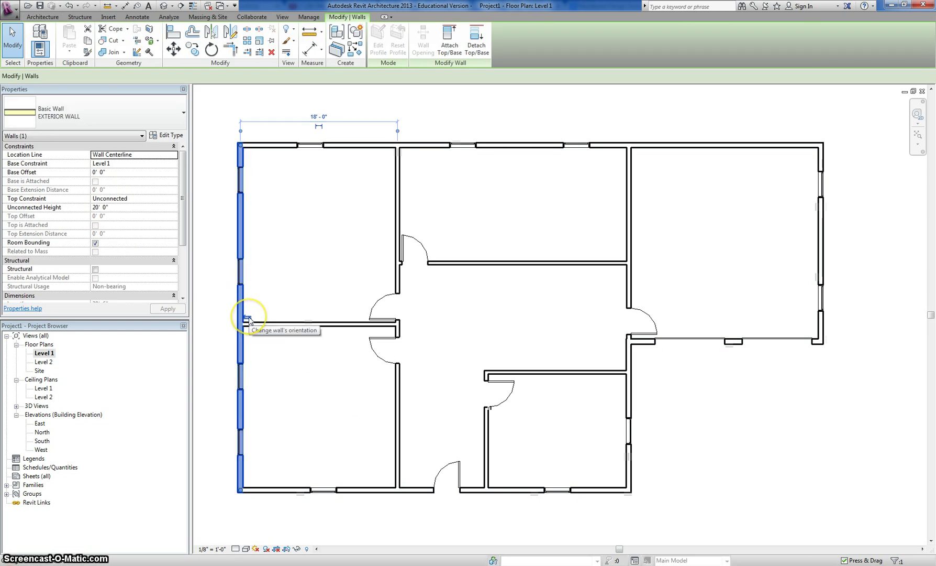
click(246, 317)
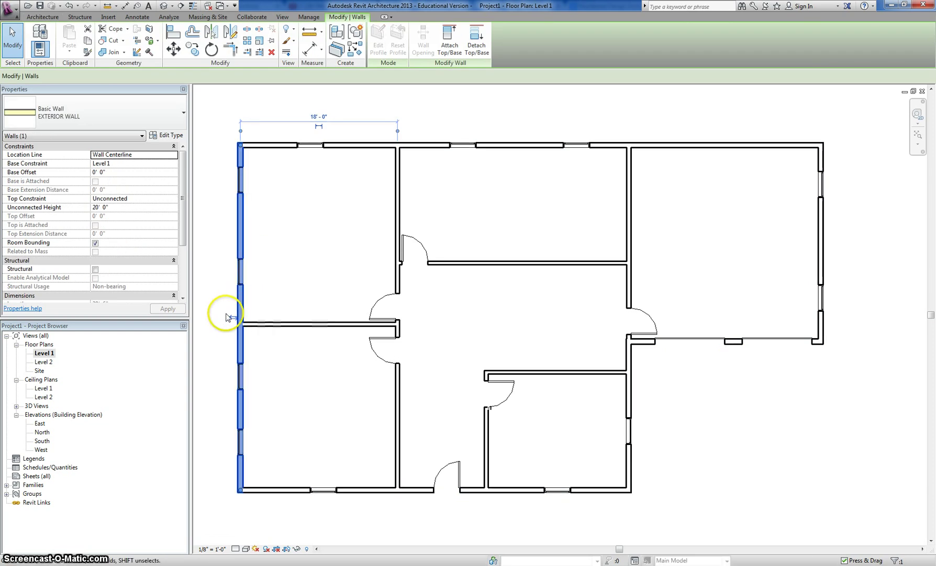
click(358, 148)
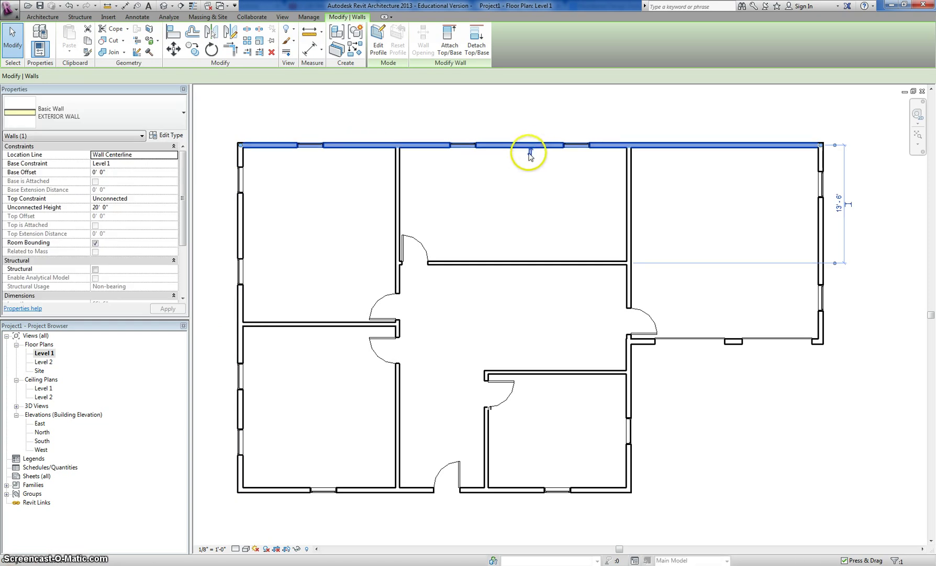
click(821, 201)
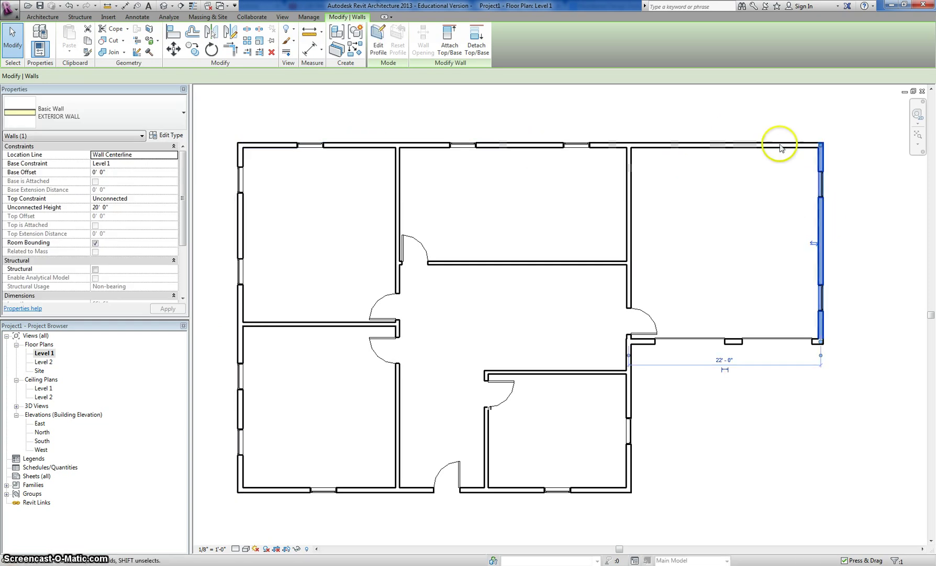
click(676, 339)
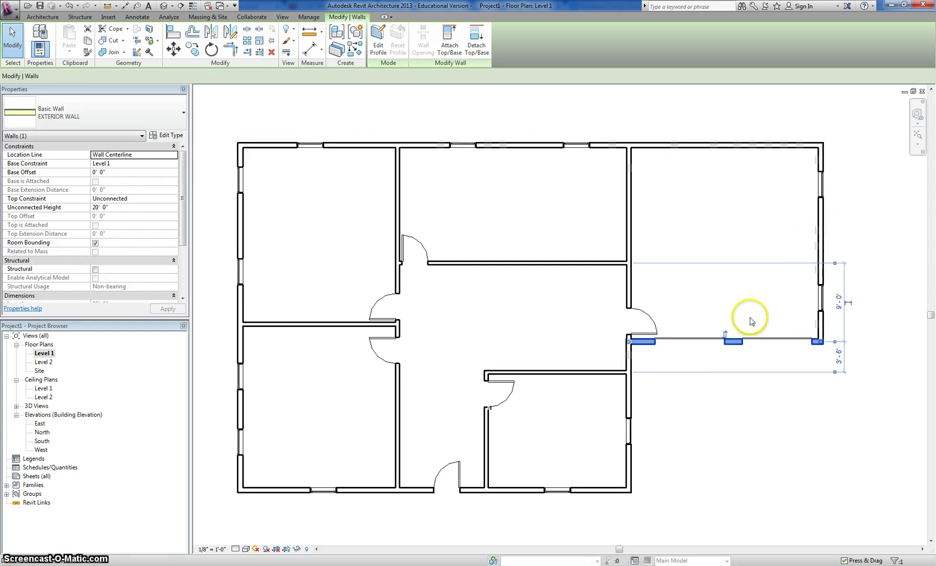
click(622, 415)
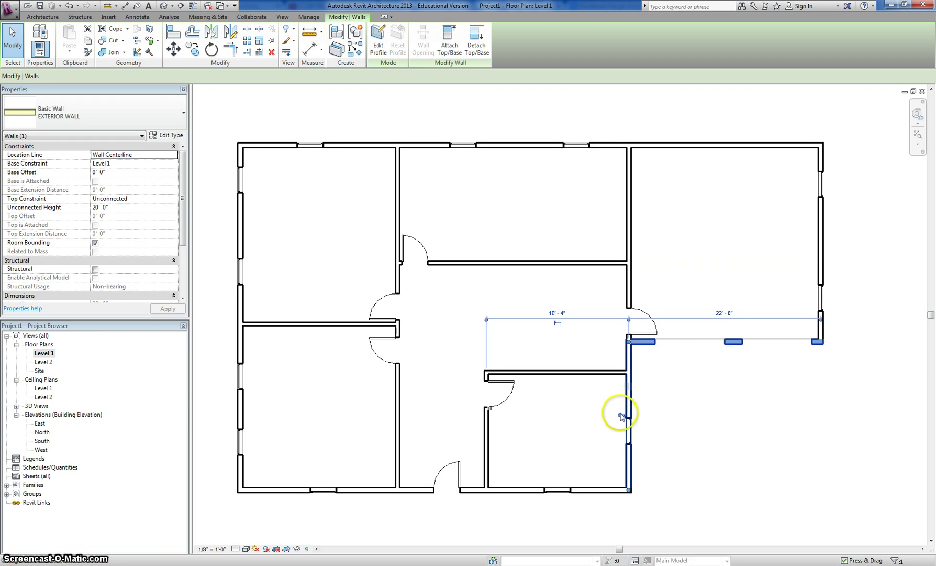
click(516, 490)
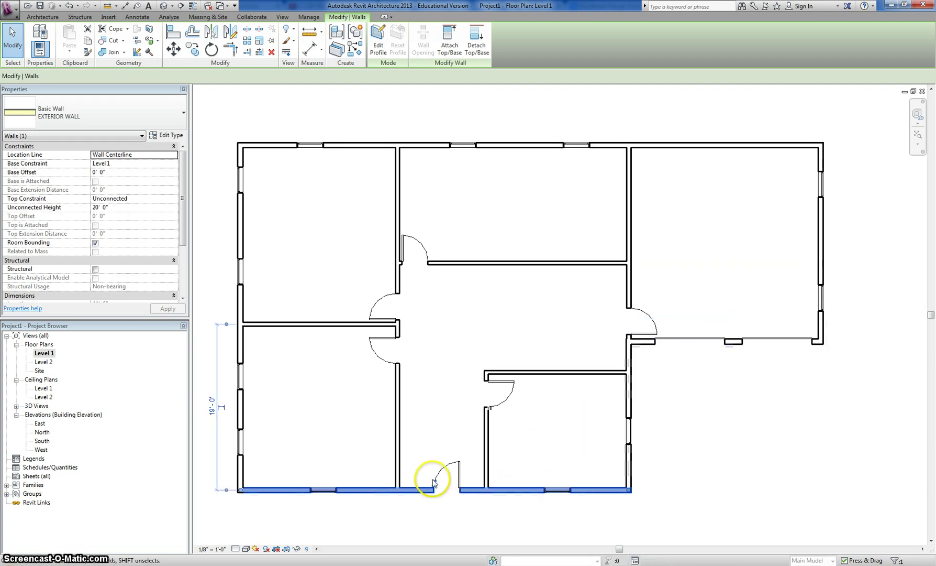
click(424, 440)
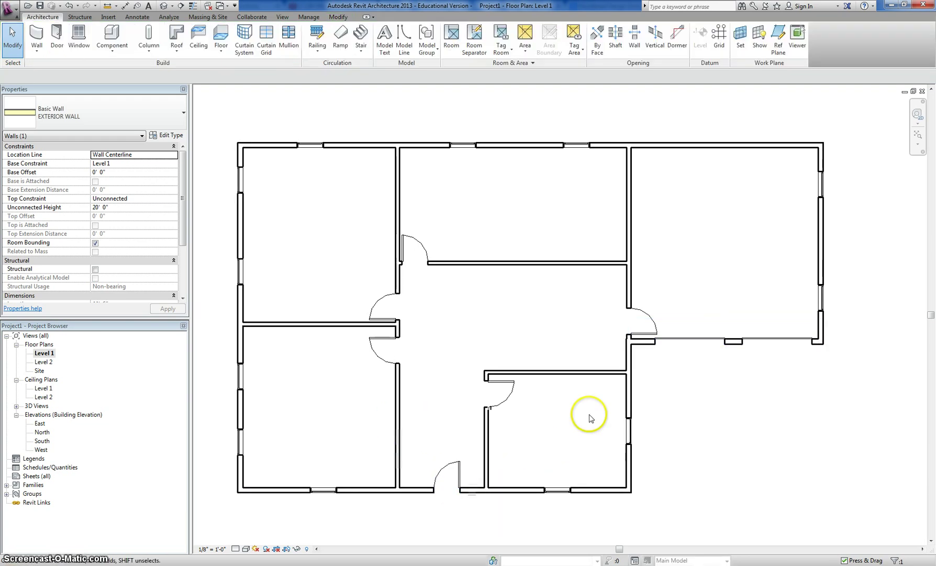
Check the siding on the flipped exterior walls in 3D and set the 3D view's visual style to Hidden Line.
click(163, 6)
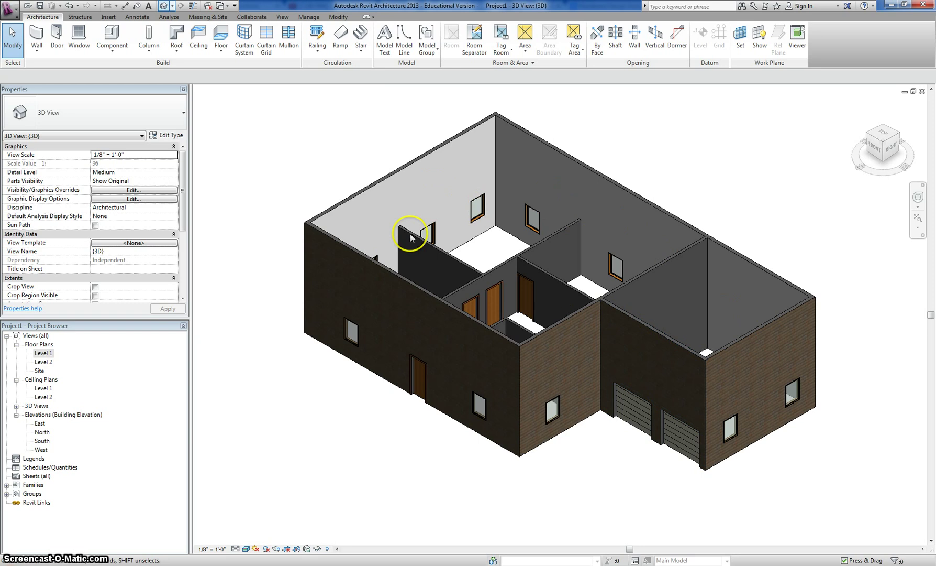
click(246, 548)
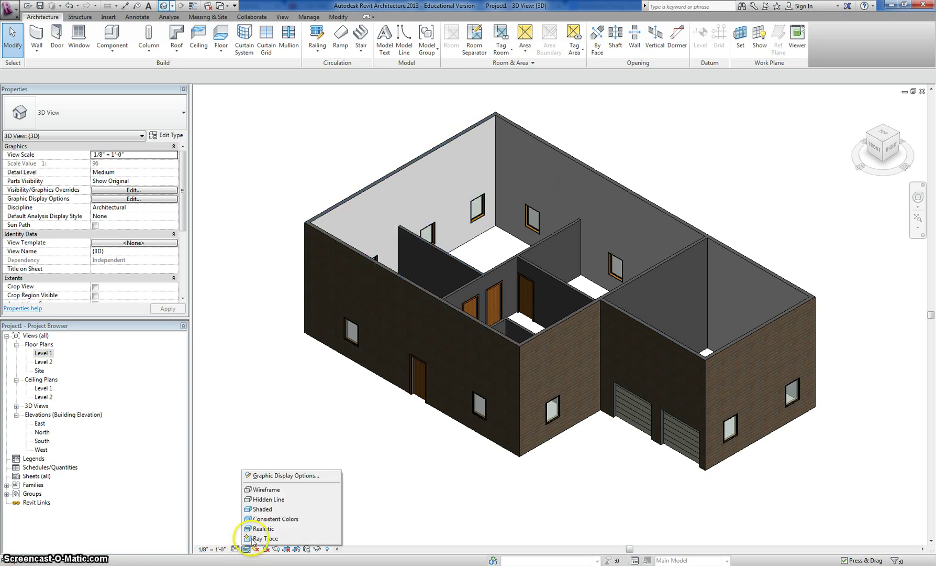
click(265, 500)
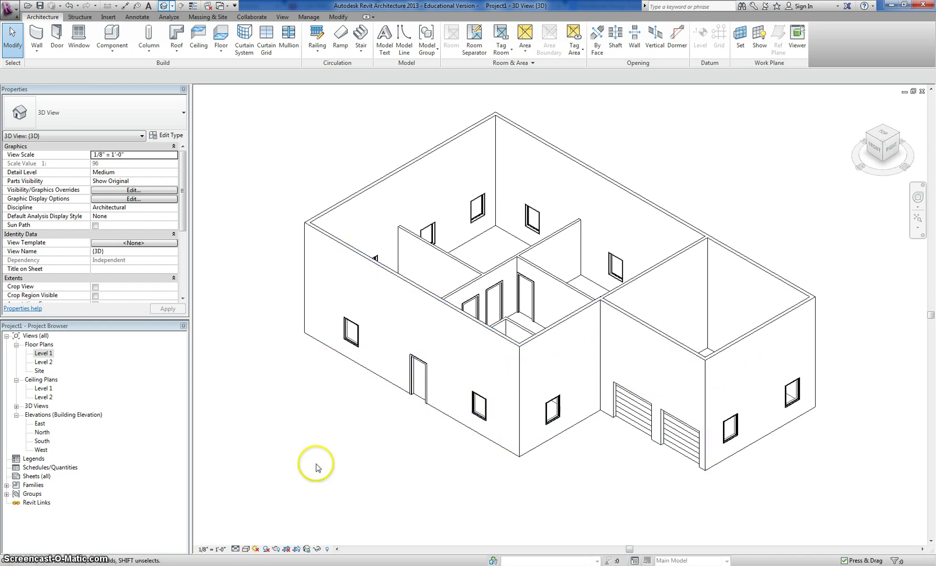
On the Level 1 floor plan, duplicate the Generic - 5" type of the horizontal partition between the two west rooms as INTERIOR WALL.
double_click(51, 354)
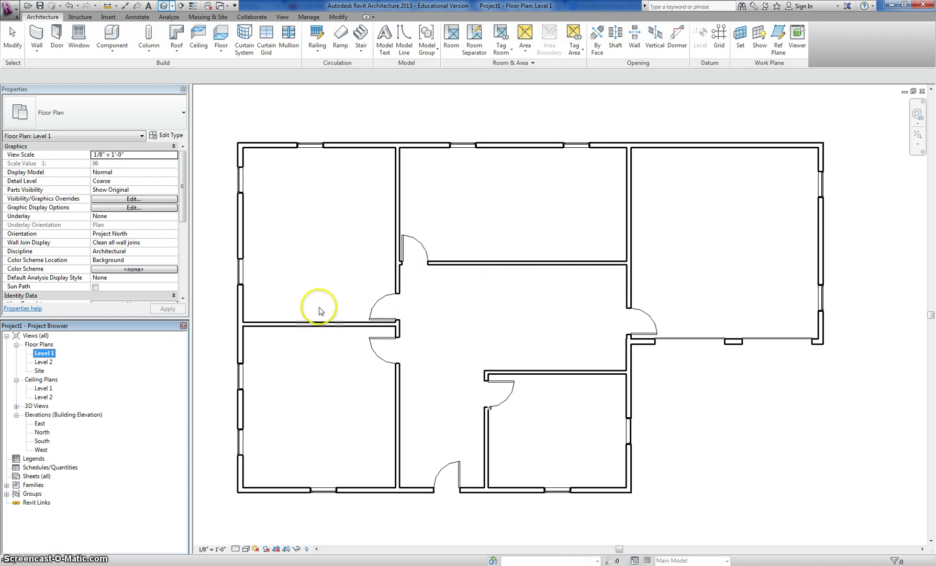
click(311, 326)
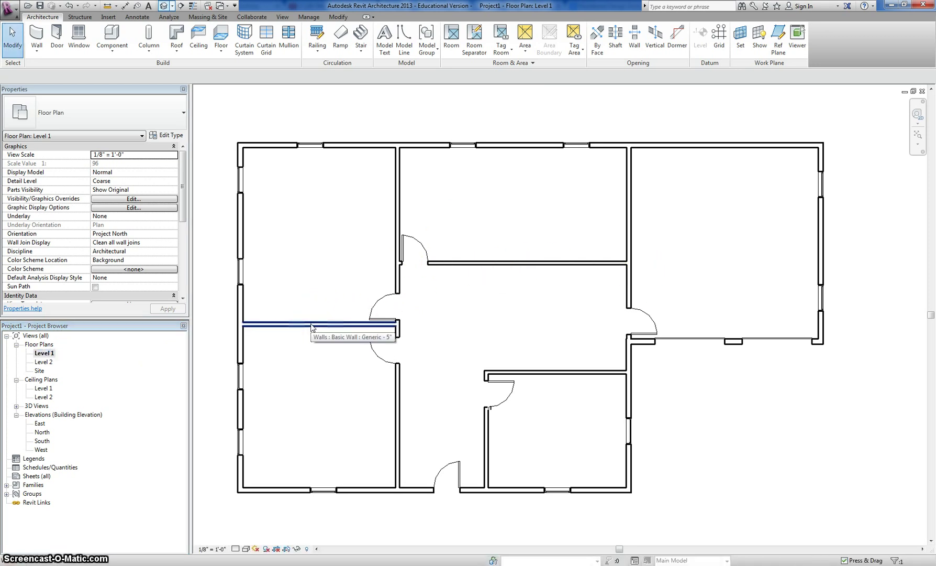
click(313, 324)
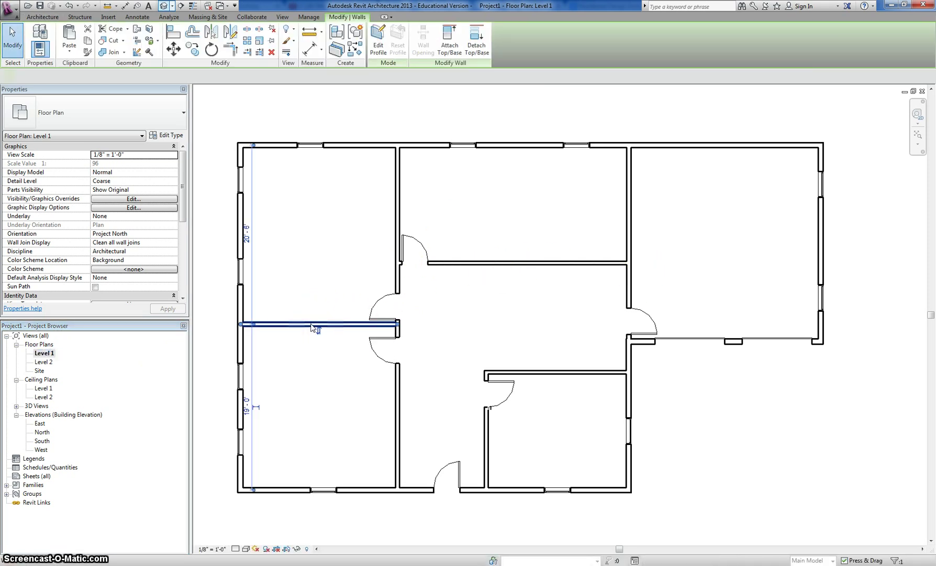
click(174, 137)
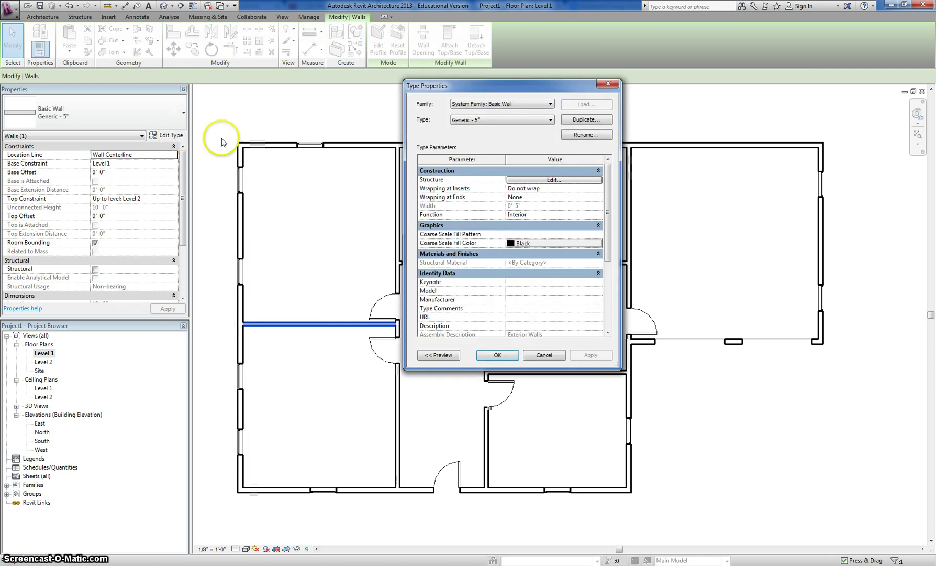
click(586, 121)
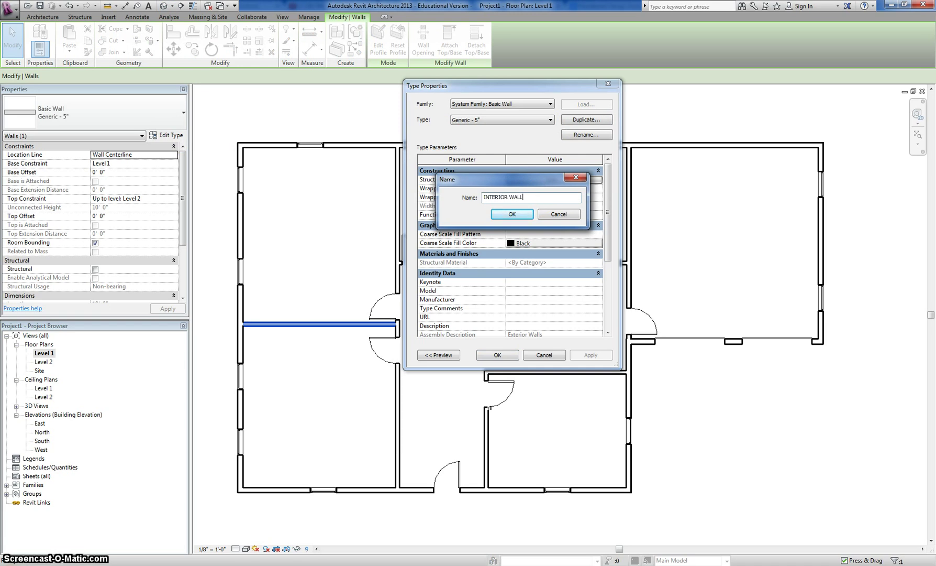
click(522, 215)
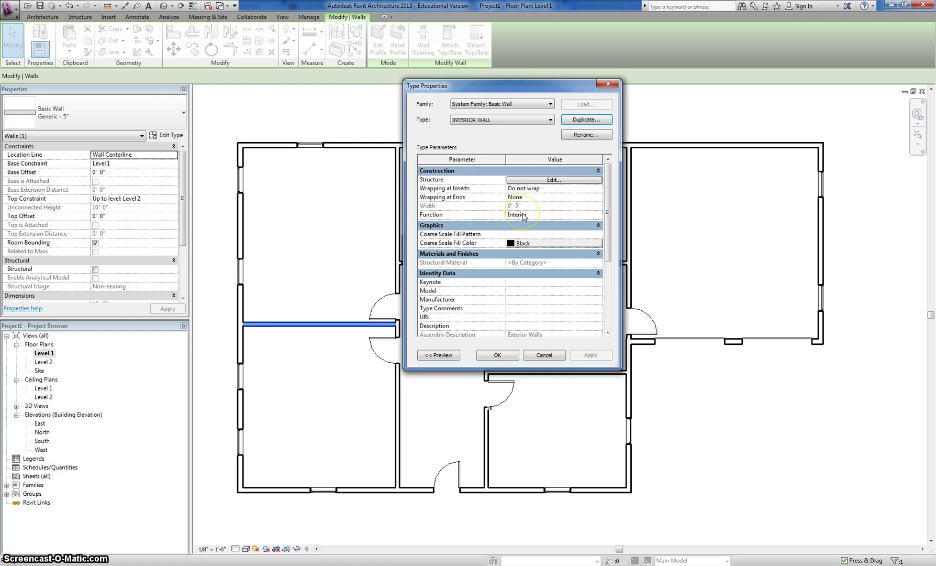
Insert two structure layers in the INTERIOR WALL assembly, then move one layer above and the 5" layer below the core boundaries.
click(551, 180)
click(455, 187)
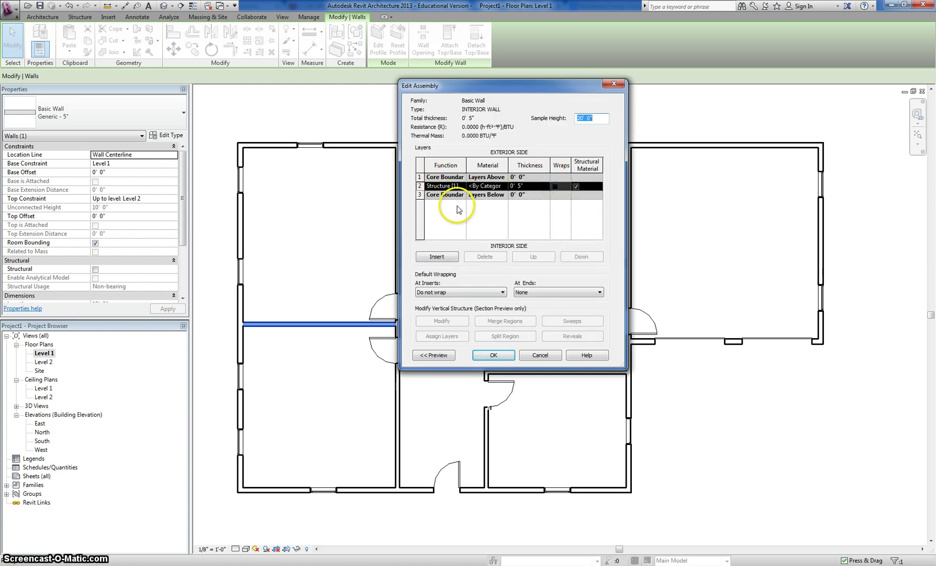
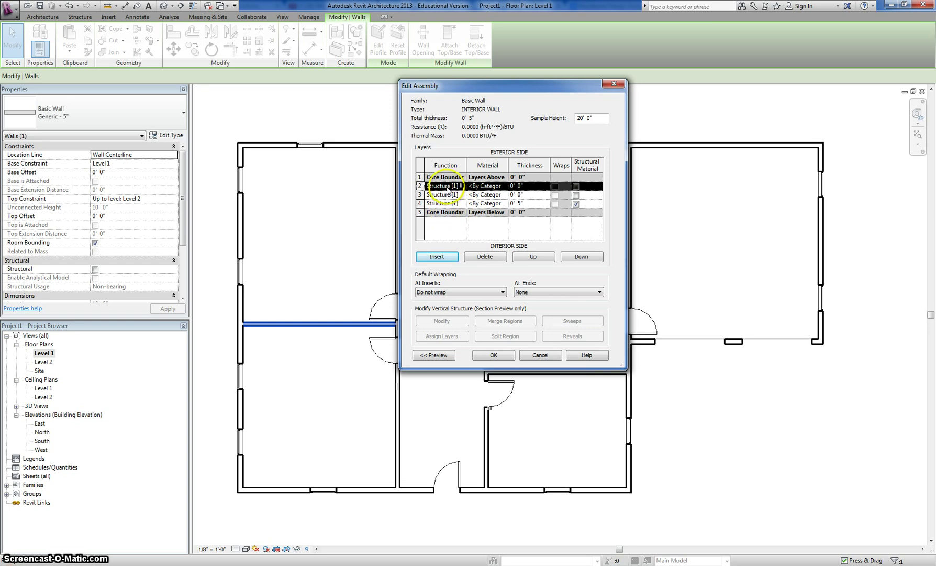
click(534, 257)
click(445, 203)
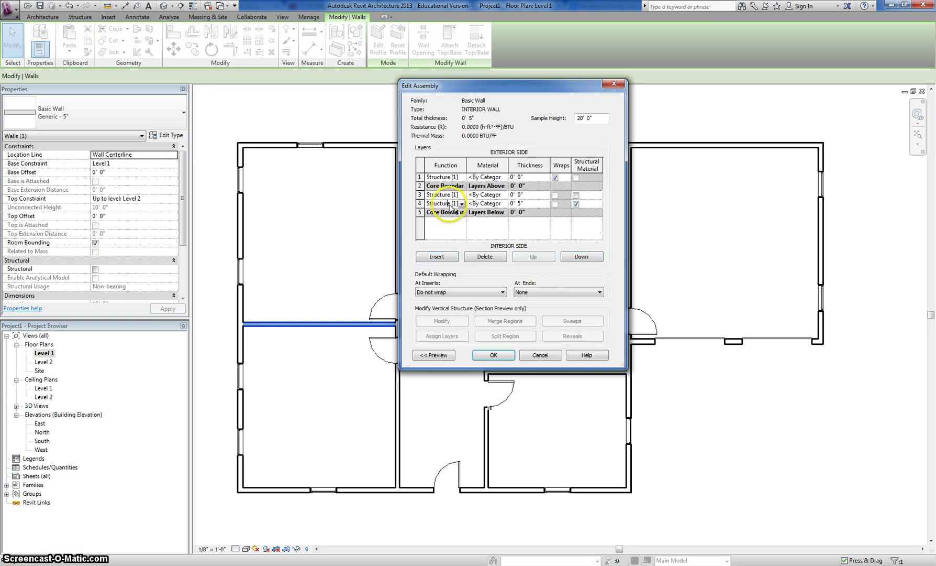
click(578, 256)
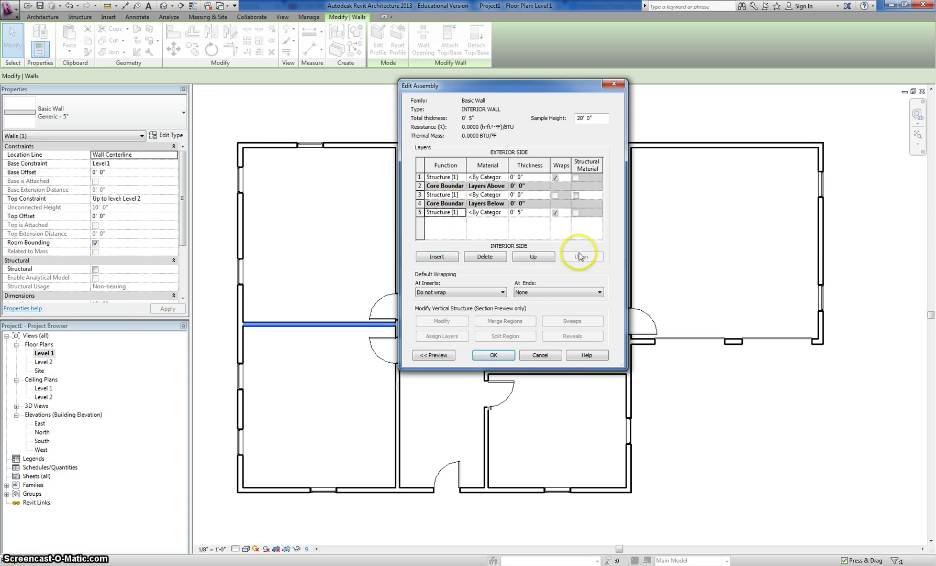
Set the INTERIOR WALL's outer layer function to Finish 1 [4] and its innermost layer function to Finish 2 [5].
click(441, 177)
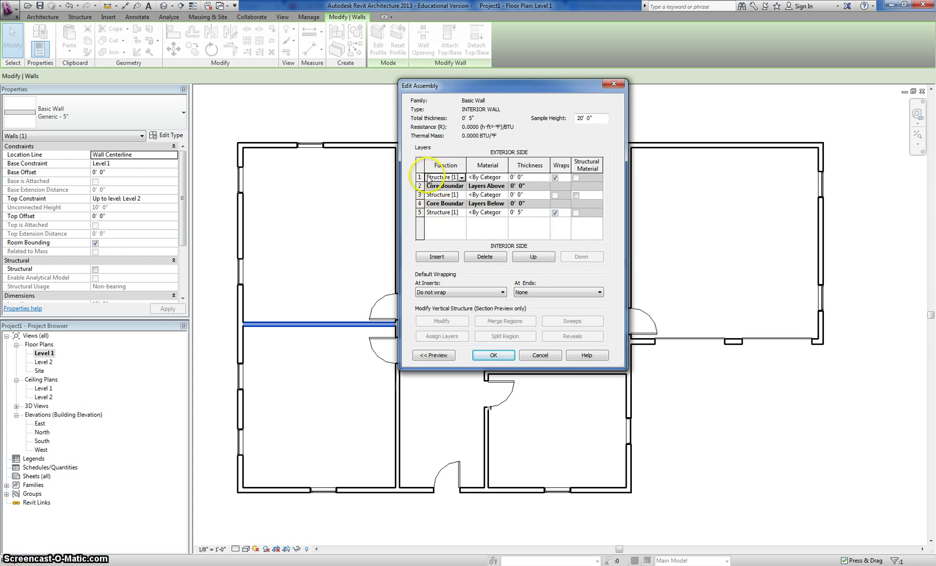
click(440, 176)
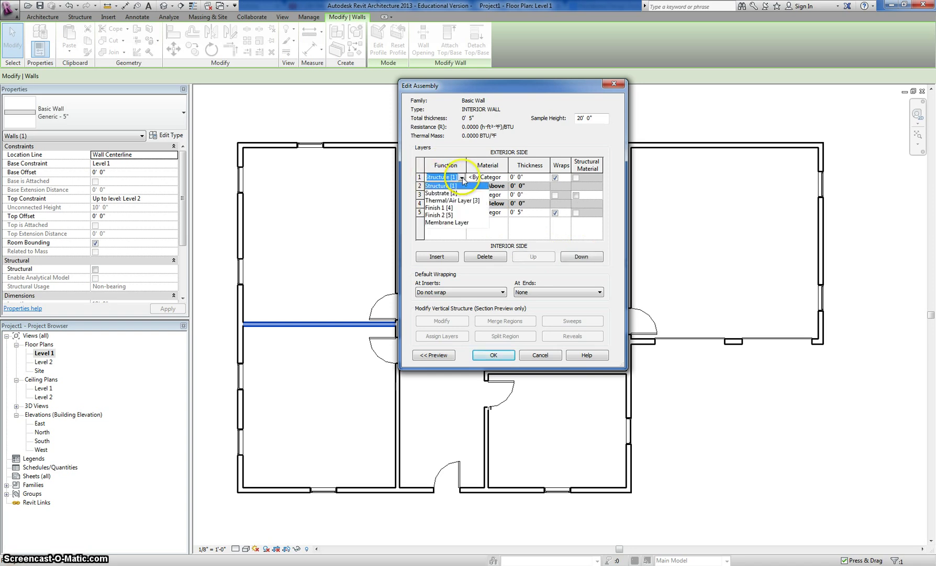
click(438, 208)
click(440, 212)
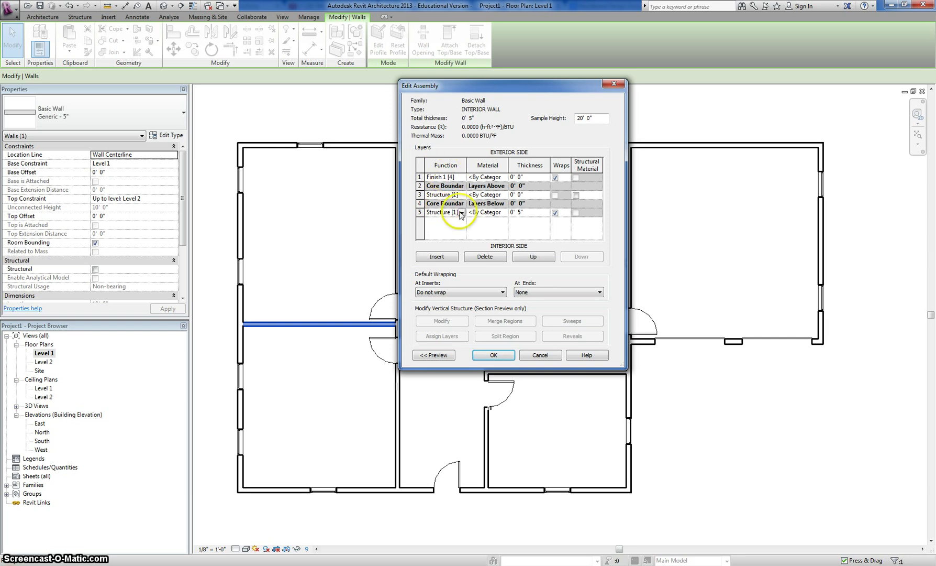
click(461, 212)
click(445, 256)
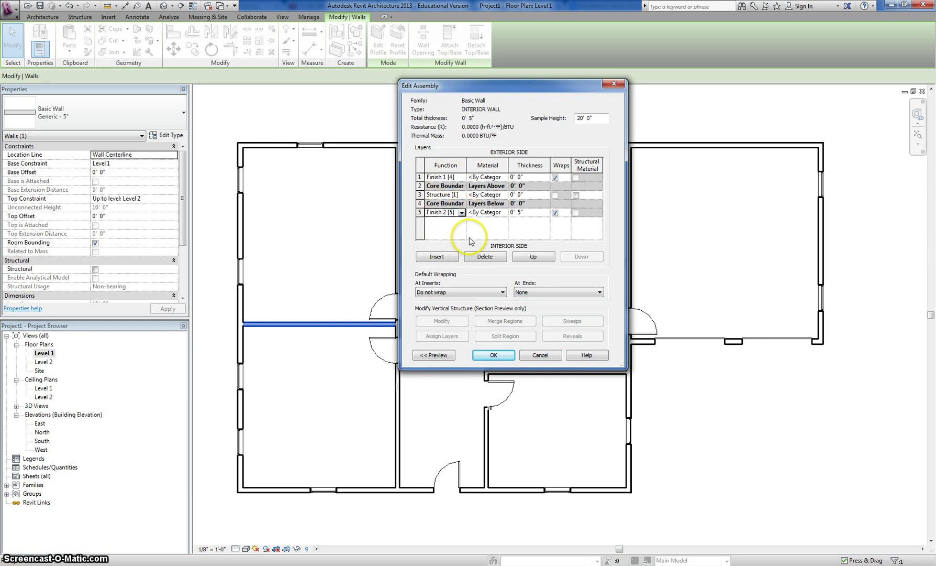
Find the softwood material and assign Softwood, Lumber to the structure layer between the core boundaries.
click(482, 195)
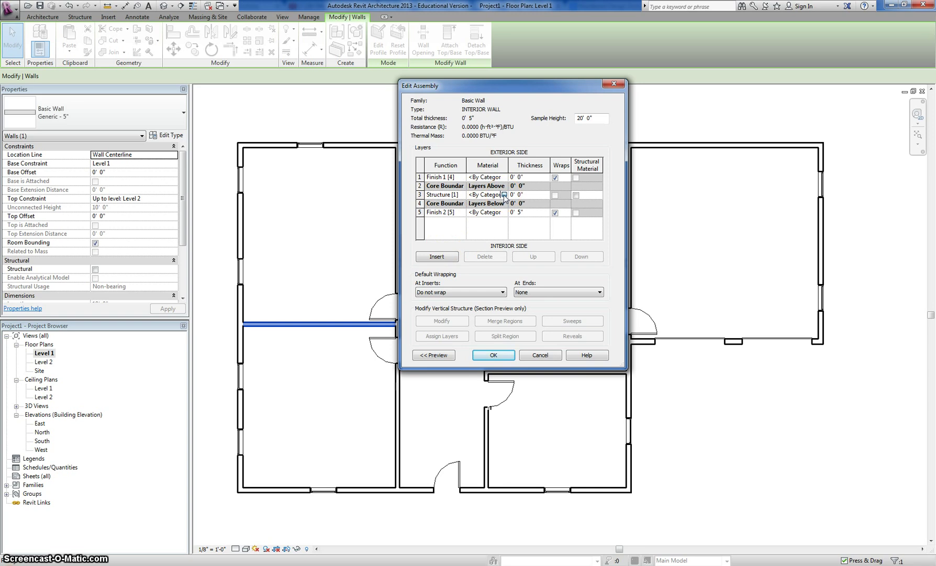
click(504, 195)
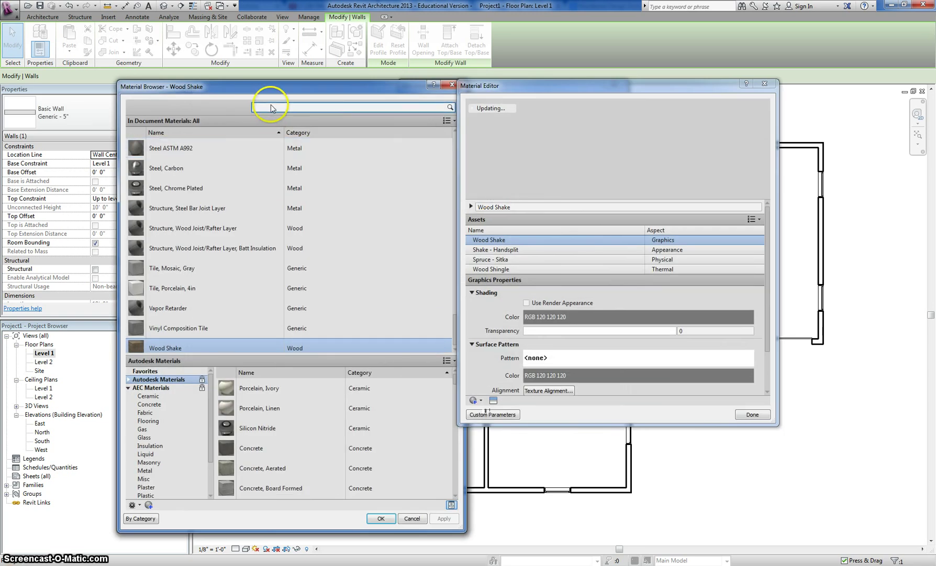
click(271, 106)
text(SOFT)
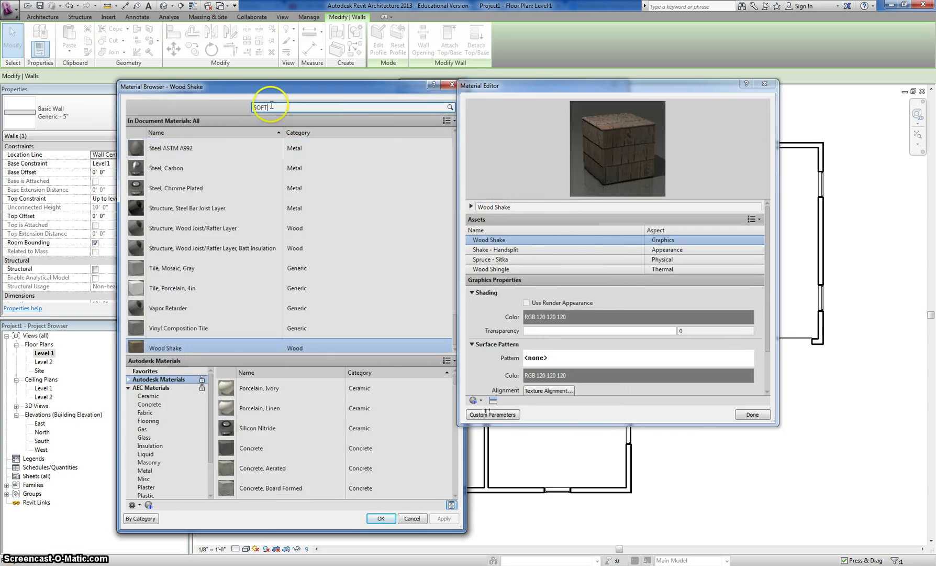
text(WOOD)
click(202, 158)
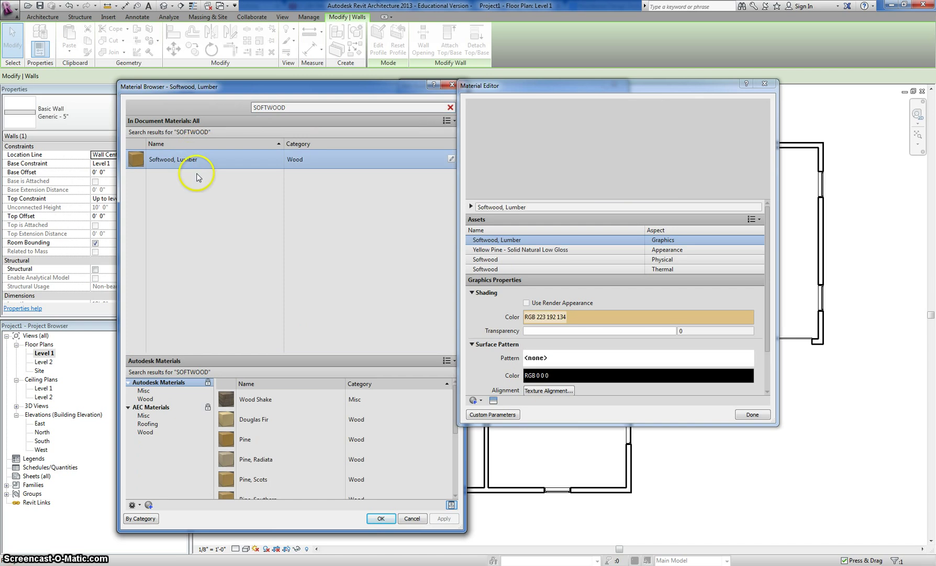
click(381, 518)
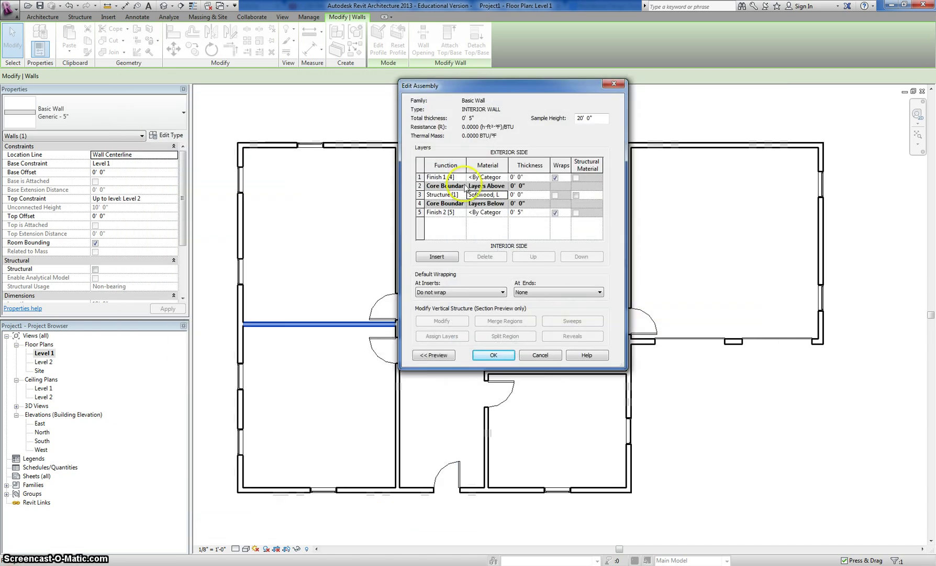
Assign the Gypsum Wall Board material to both the Finish 1 and Finish 2 layers.
click(487, 177)
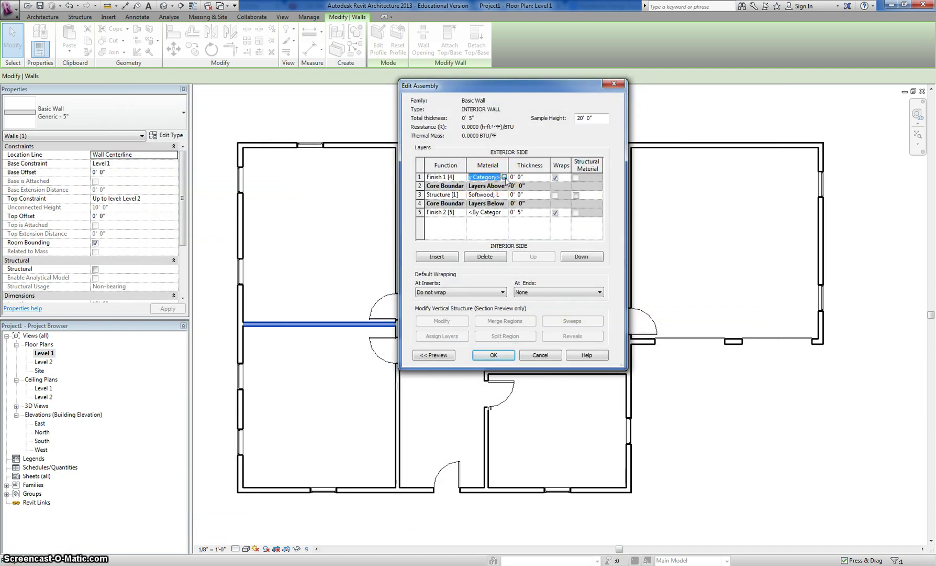
click(505, 177)
click(283, 107)
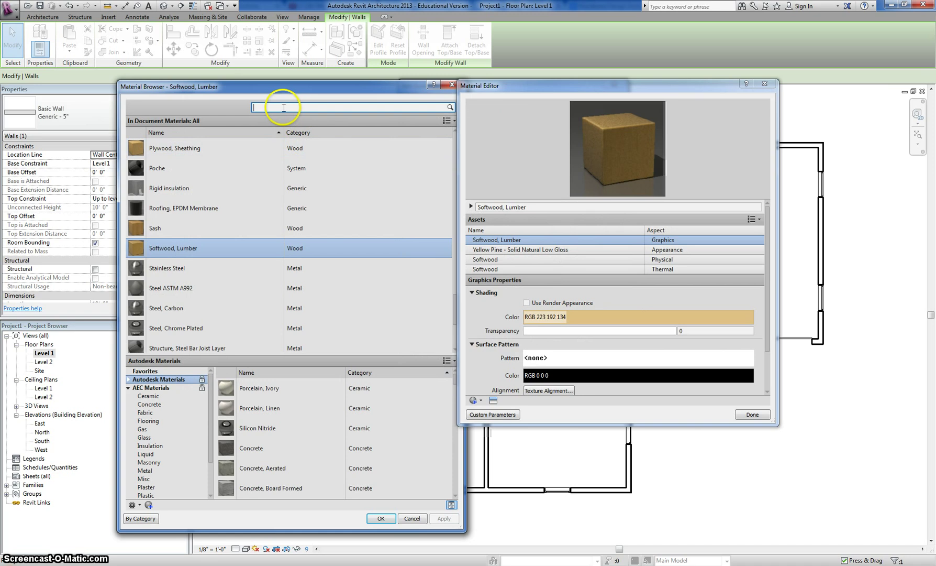
text(GY)
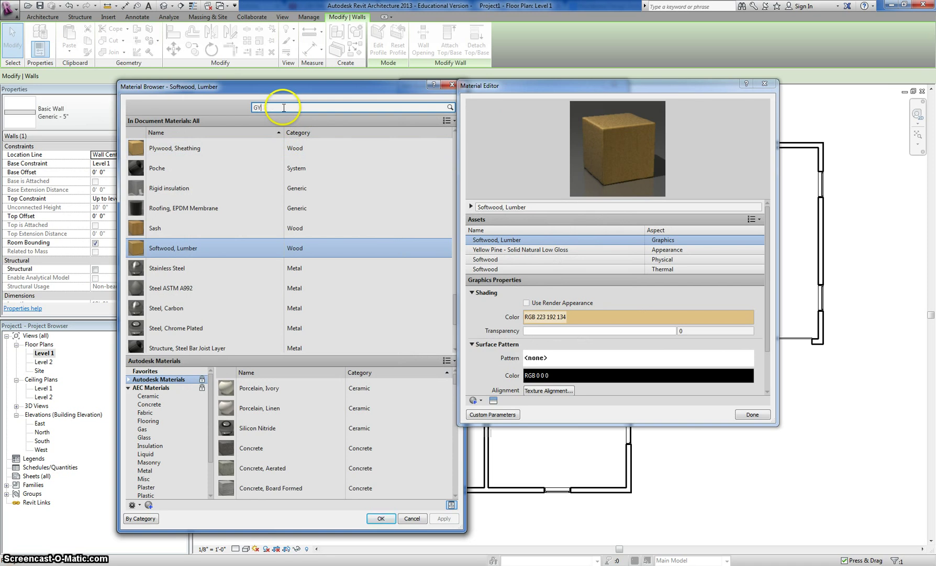
text(PSUM)
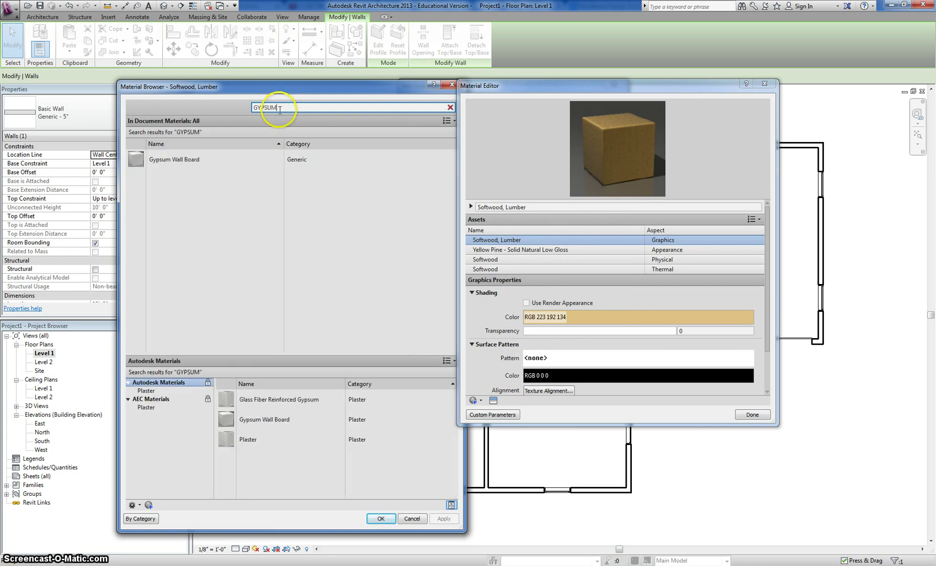
click(219, 159)
click(381, 518)
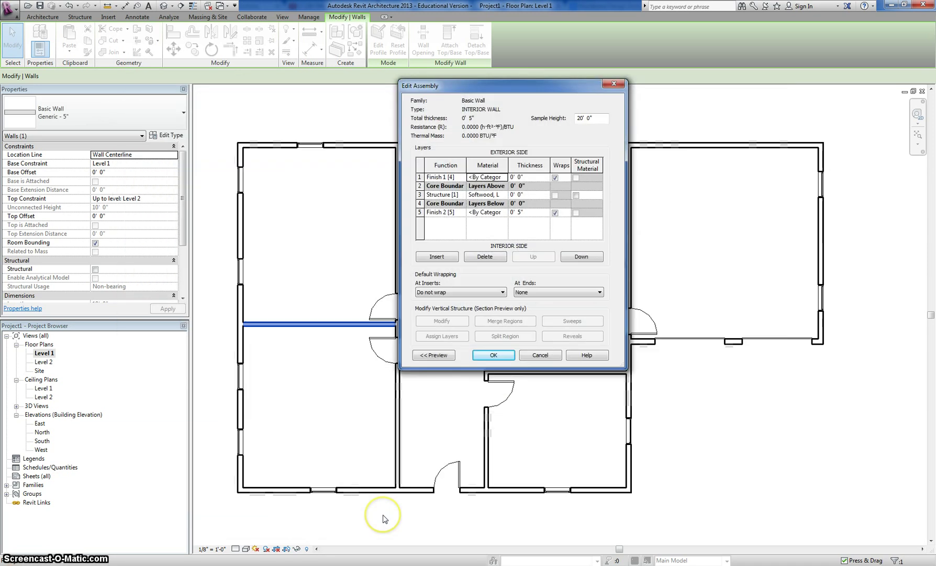
click(483, 212)
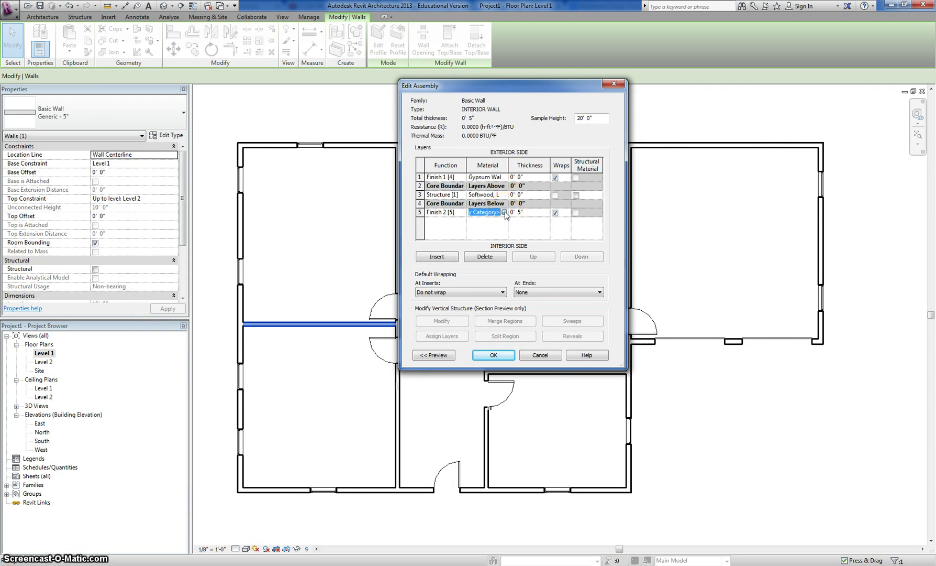
click(504, 212)
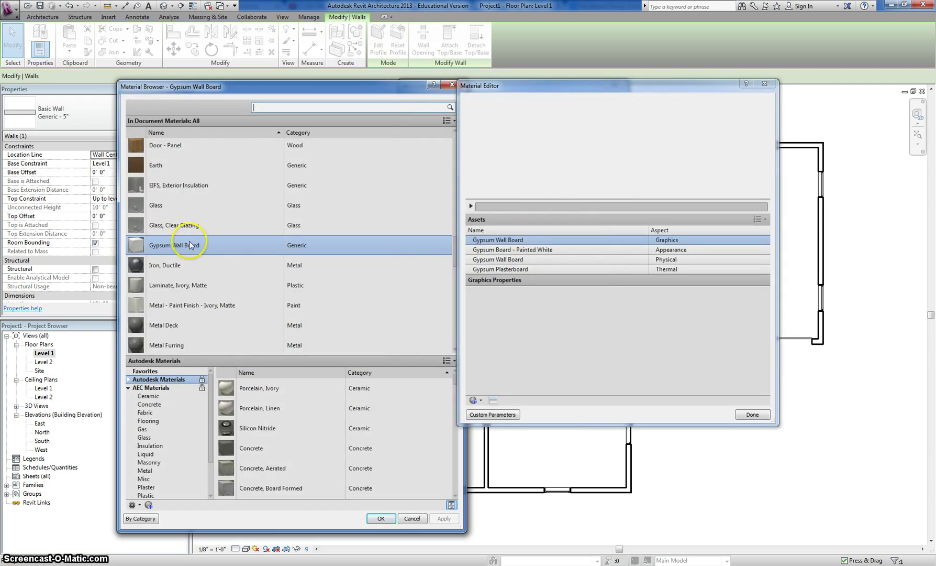
click(380, 518)
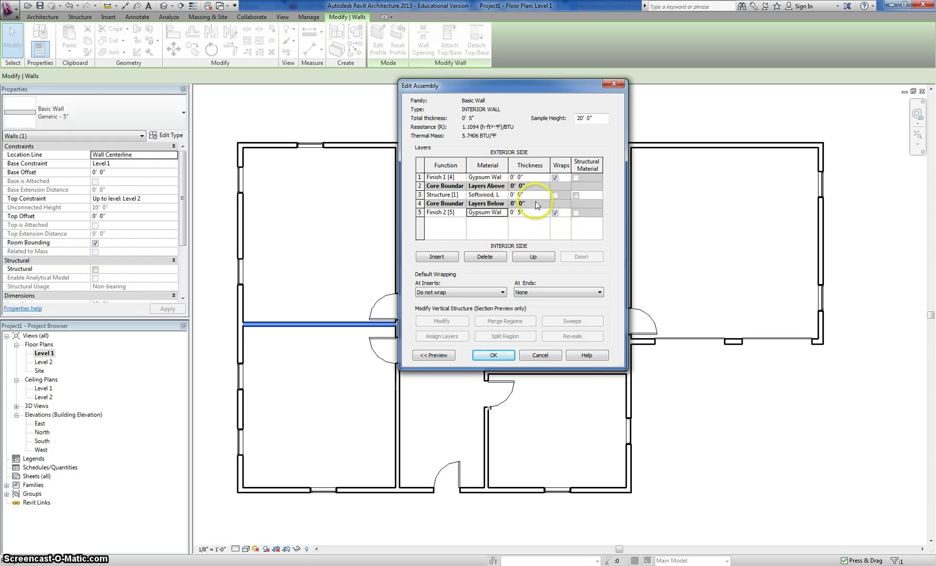
Set both gypsum finish layers to 1/2" thick and the softwood structure layer to 3.5" thick.
click(531, 177)
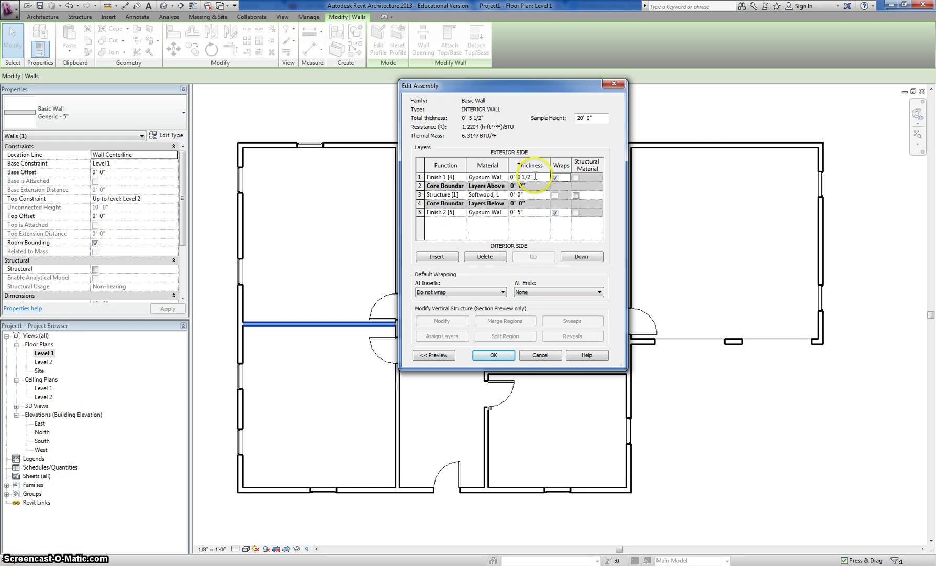
click(537, 212)
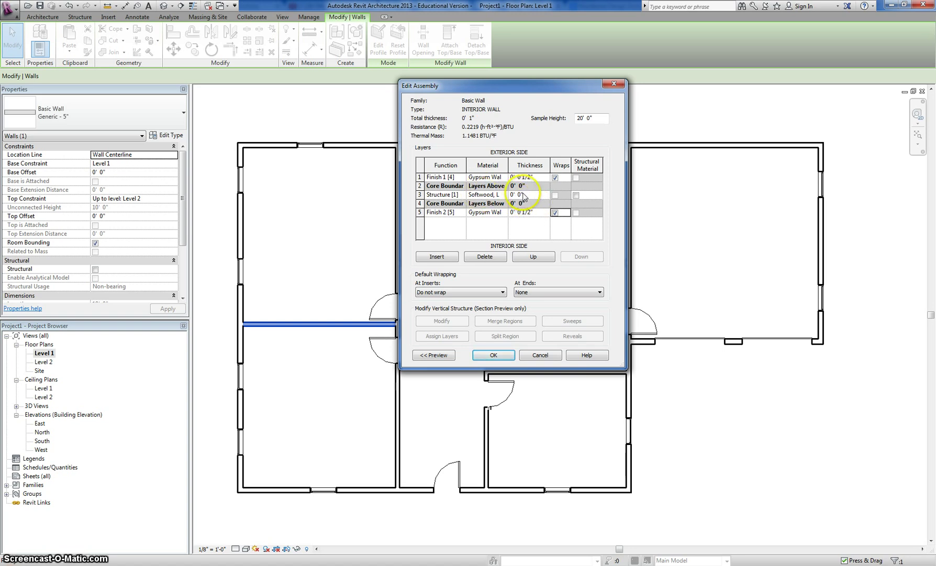
click(534, 195)
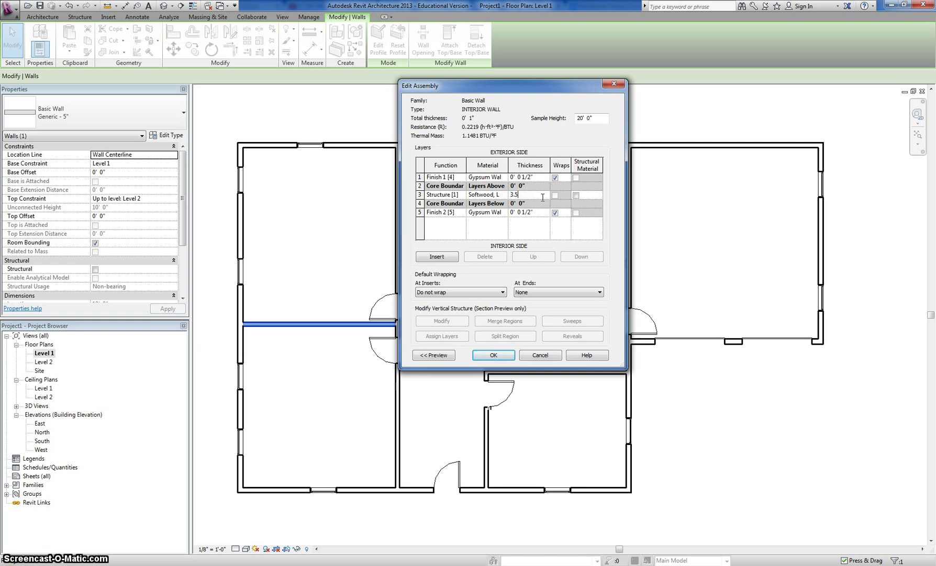
key(Tab)
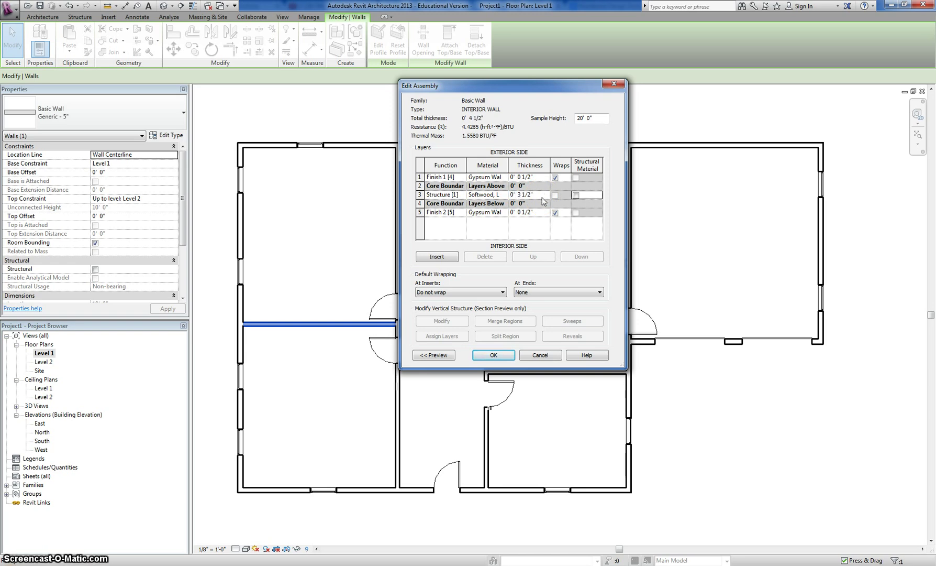
Turn off wrapping for both finish layers, mark the softwood layer as structural material, and apply the INTERIOR WALL type to the partition.
click(560, 179)
click(556, 178)
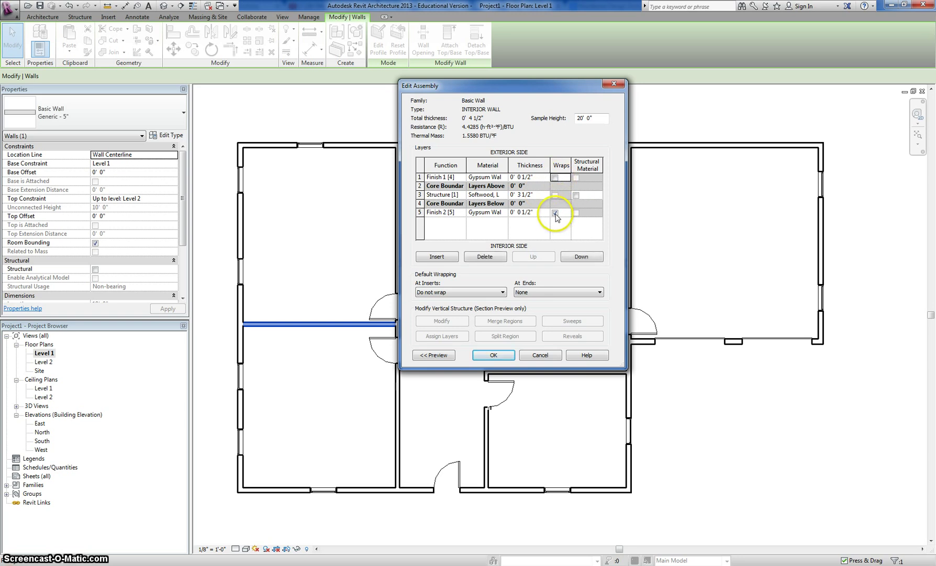
click(556, 212)
click(487, 197)
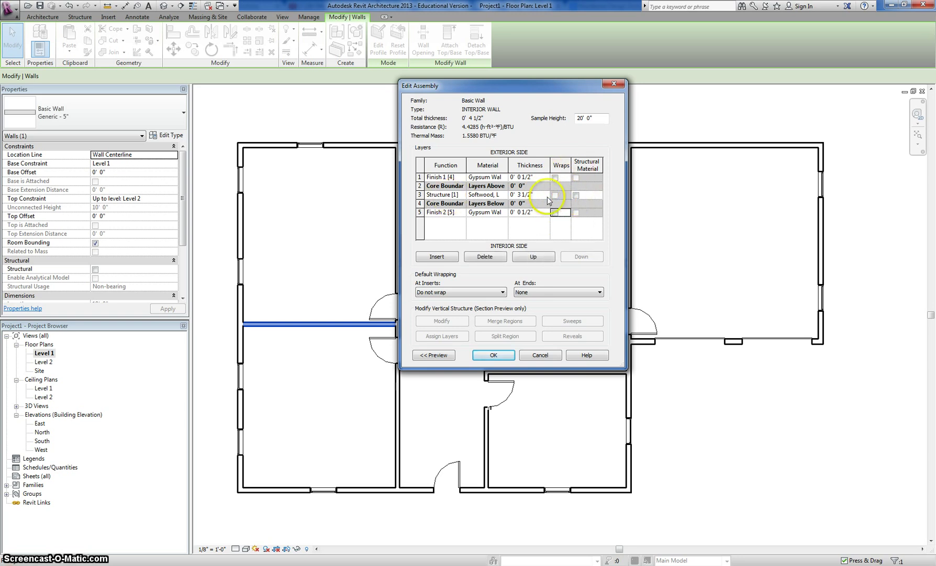
click(575, 196)
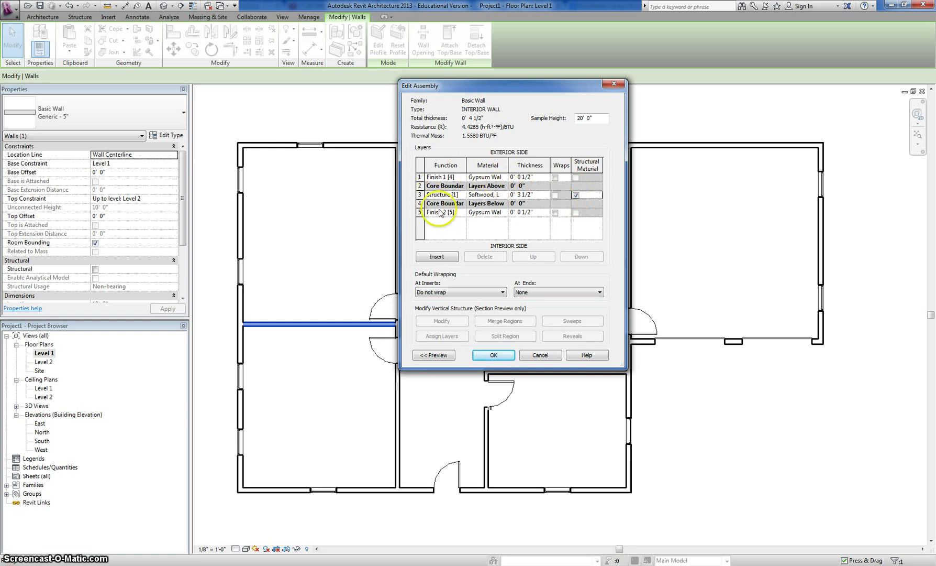
click(574, 195)
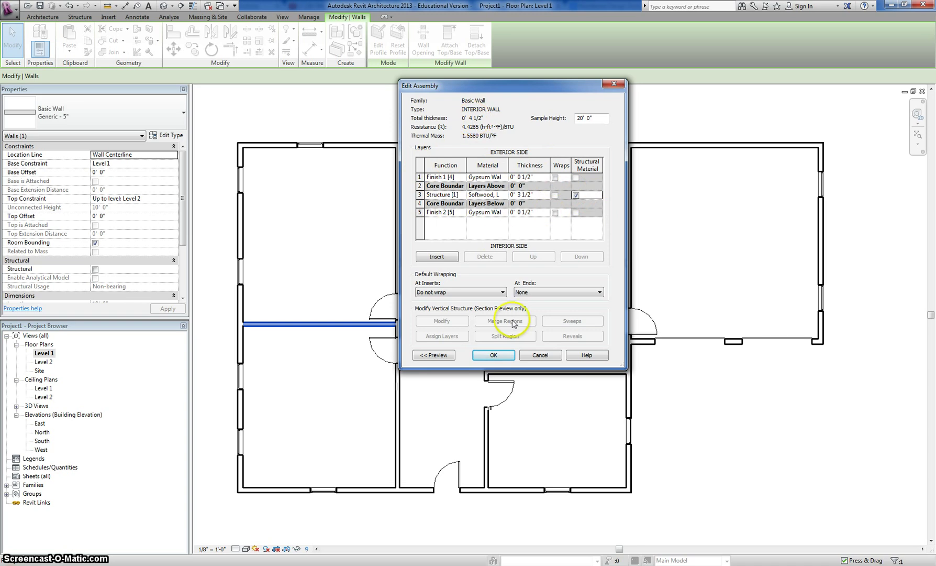
click(493, 355)
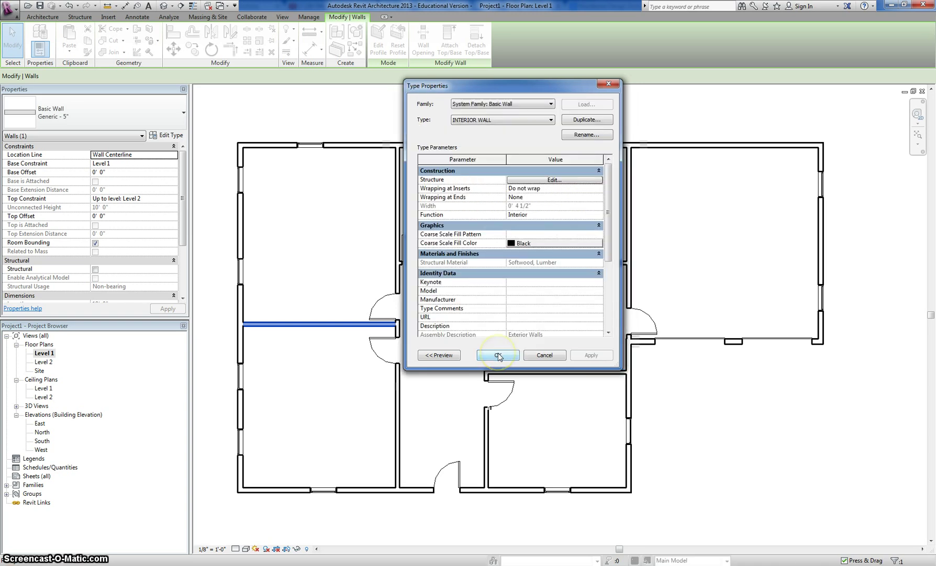
click(496, 355)
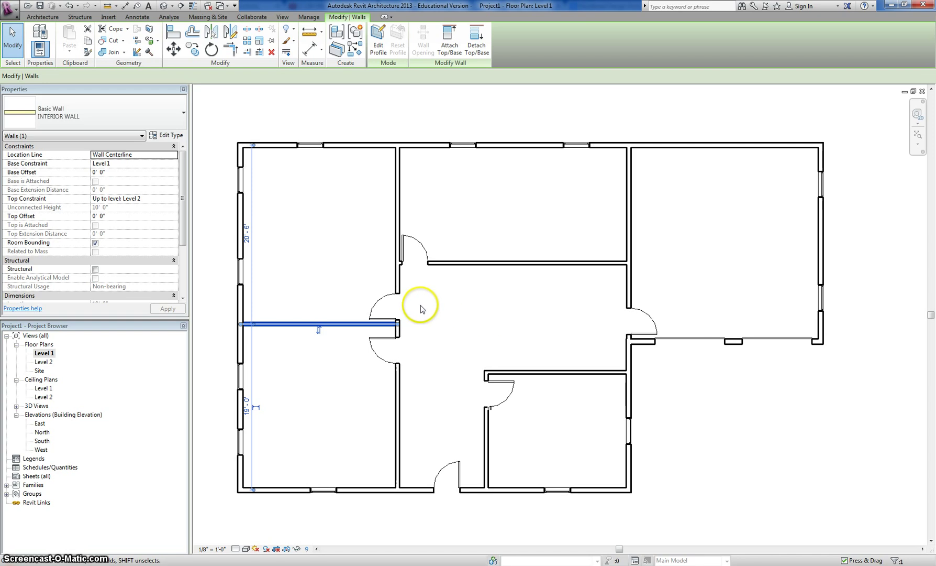
key(Escape)
Select all Generic - 5" walls in the entire project from one of the interior partitions and change them to the INTERIOR WALL type.
click(397, 262)
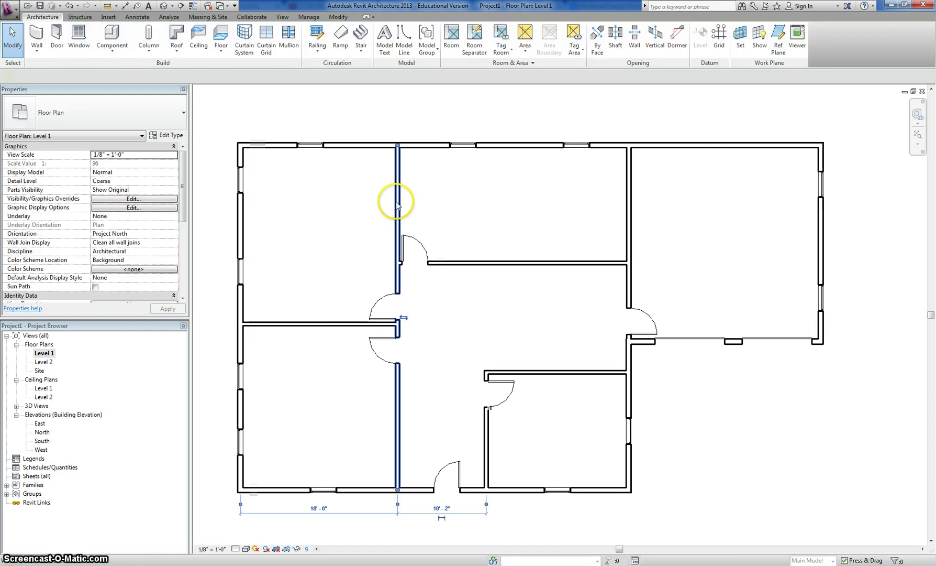
right_click(396, 197)
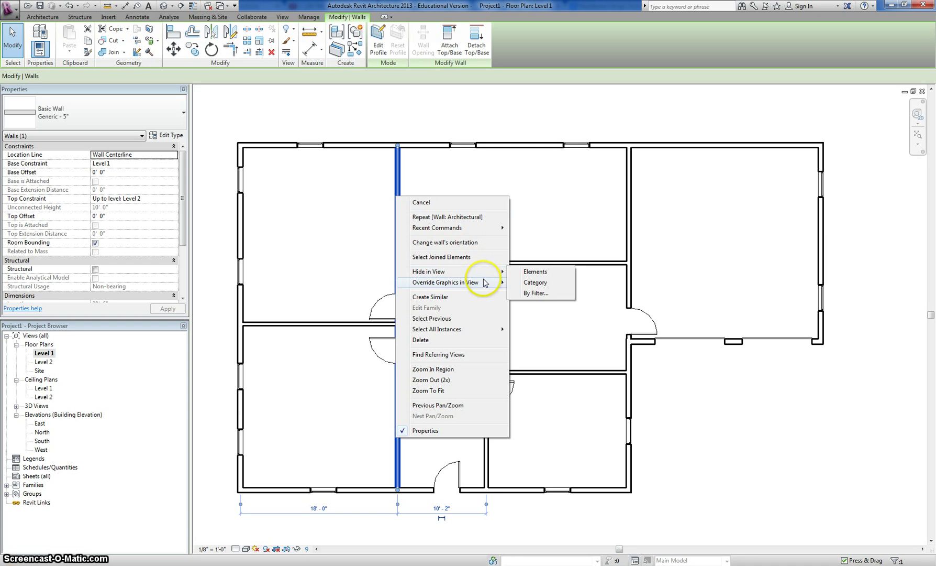
mouse_move(483, 330)
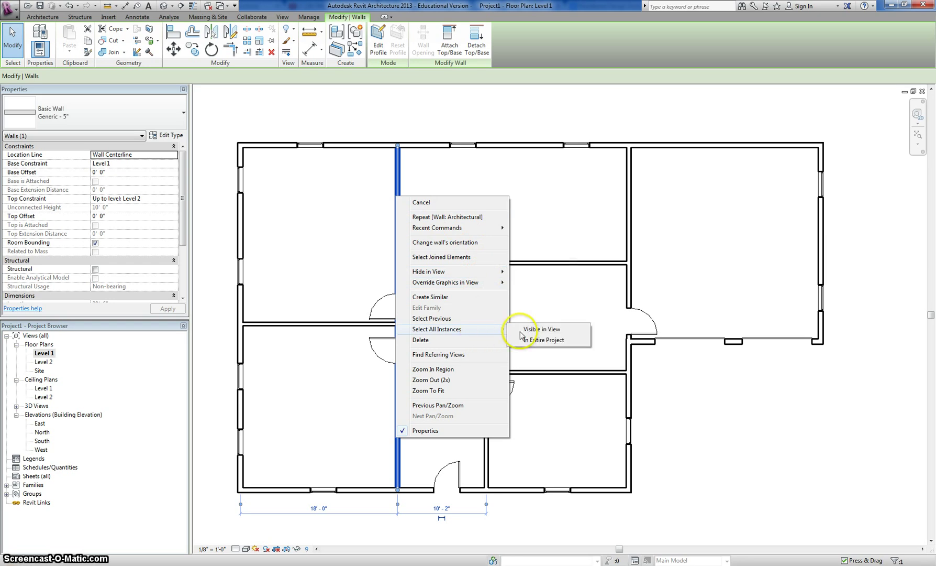
click(529, 341)
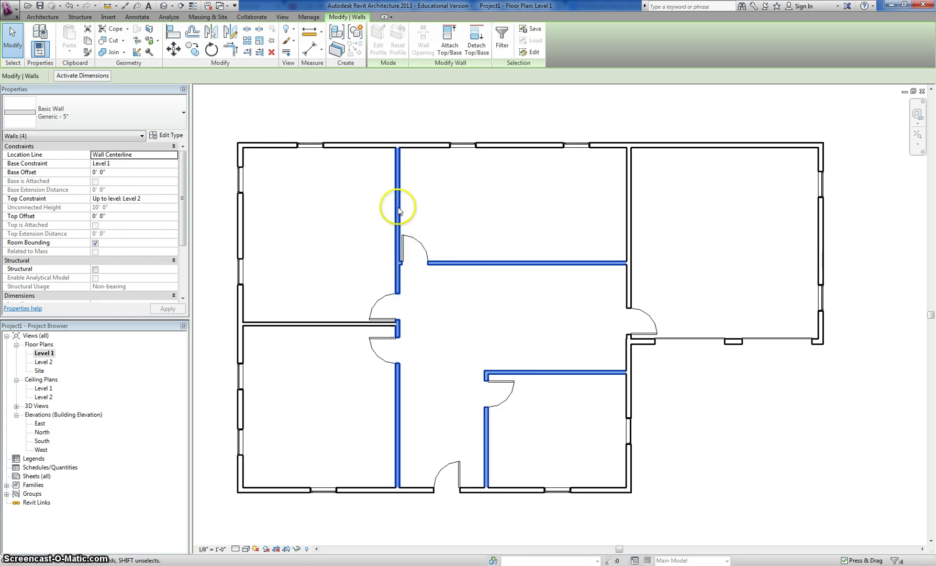
click(116, 111)
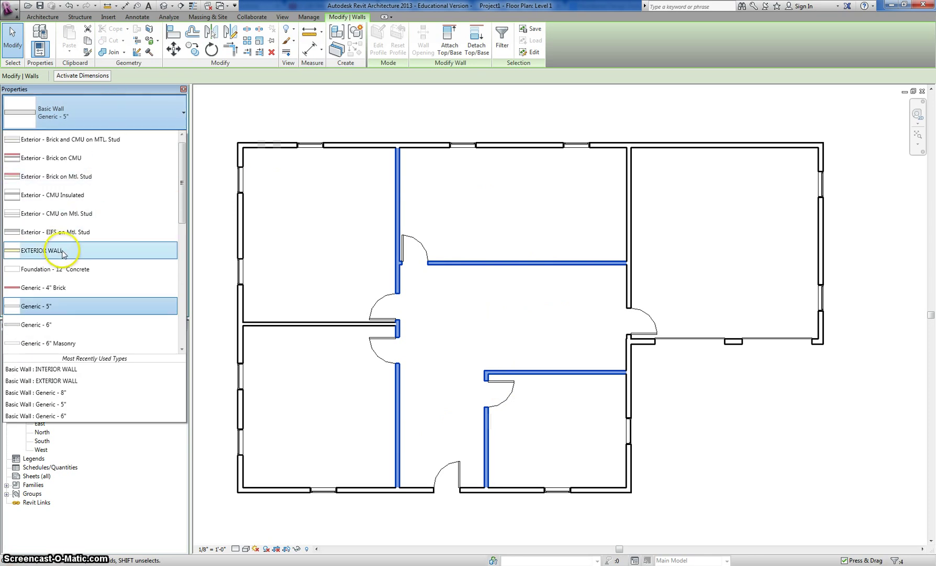
scroll(82, 230, down, 3)
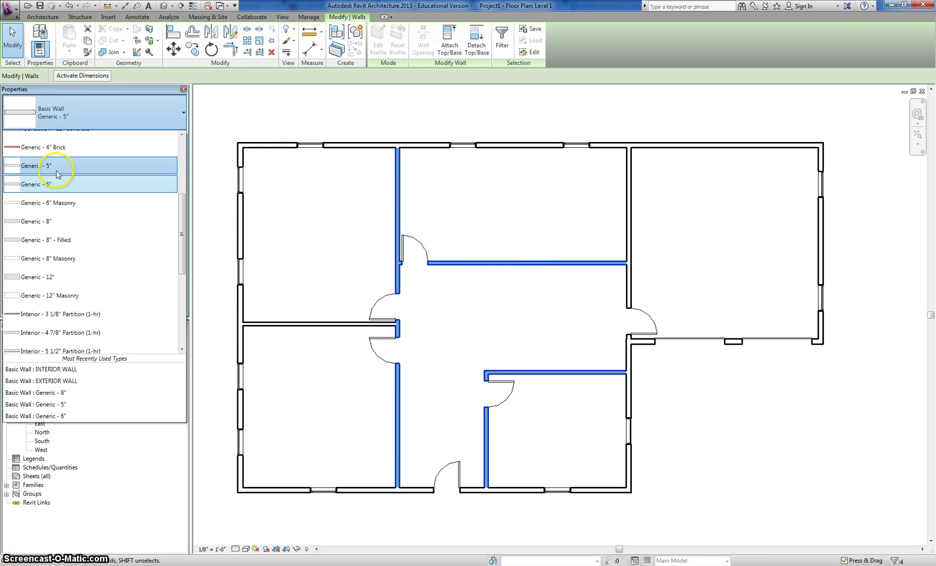
scroll(84, 243, down, 2)
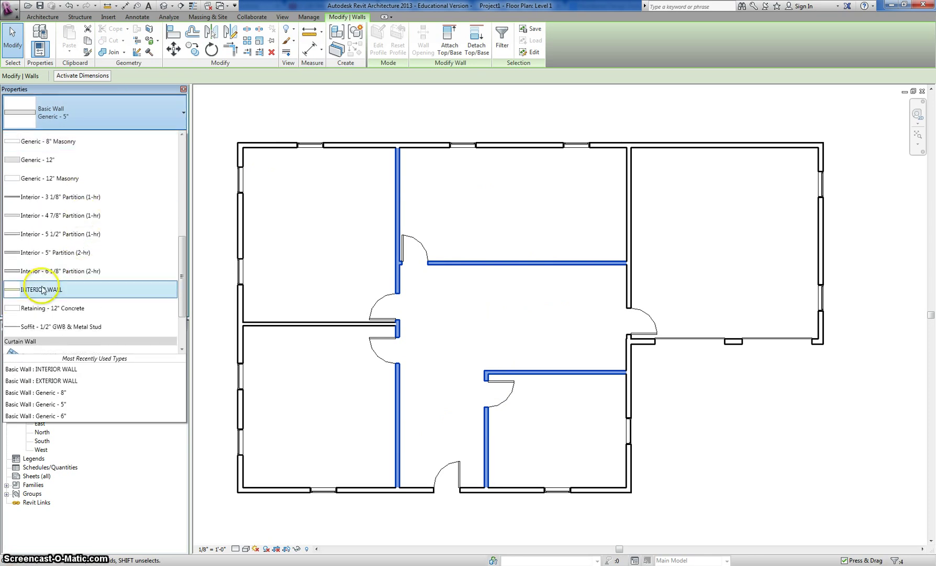
click(39, 290)
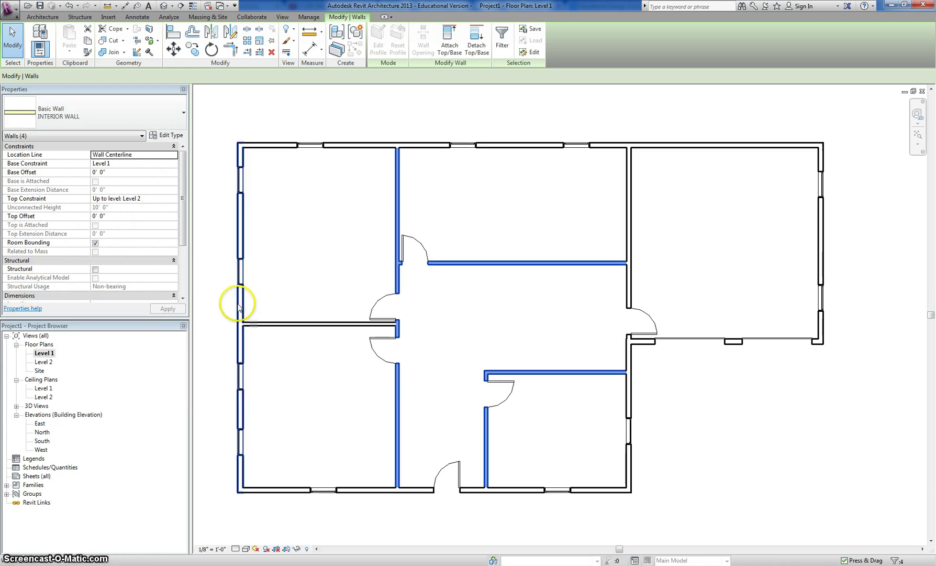
Duplicate the Generic - 6" type of the wall between the house and the garage as GARAGE BARRIER.
click(343, 253)
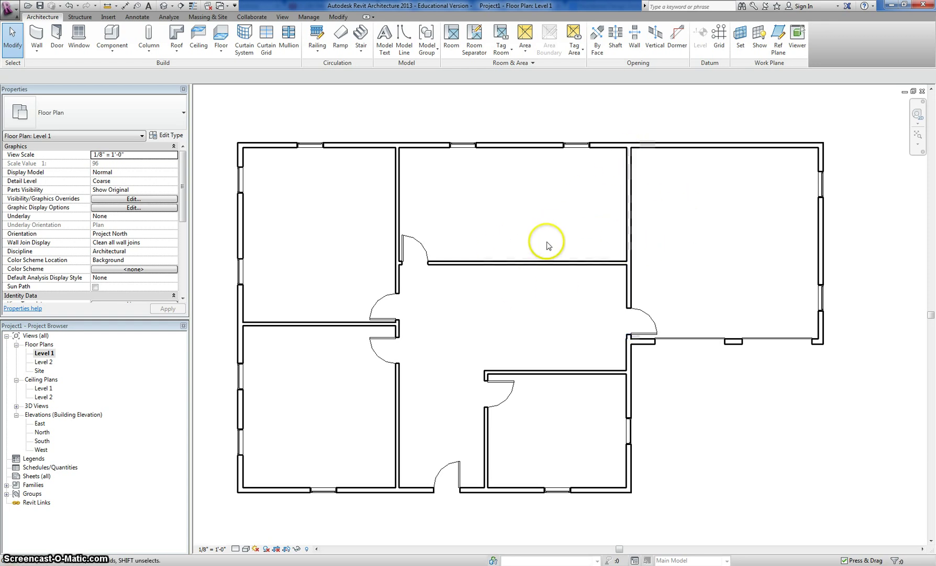
click(629, 206)
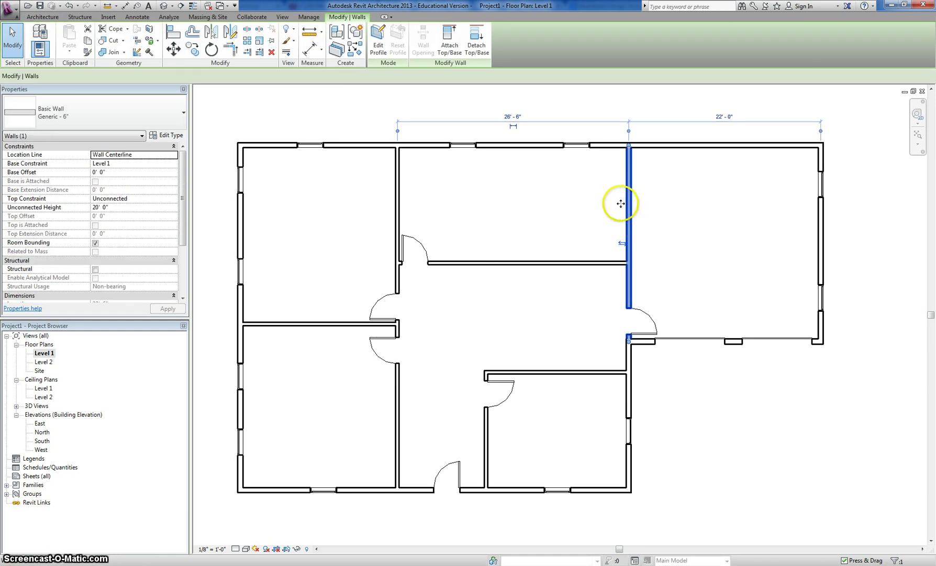
click(173, 136)
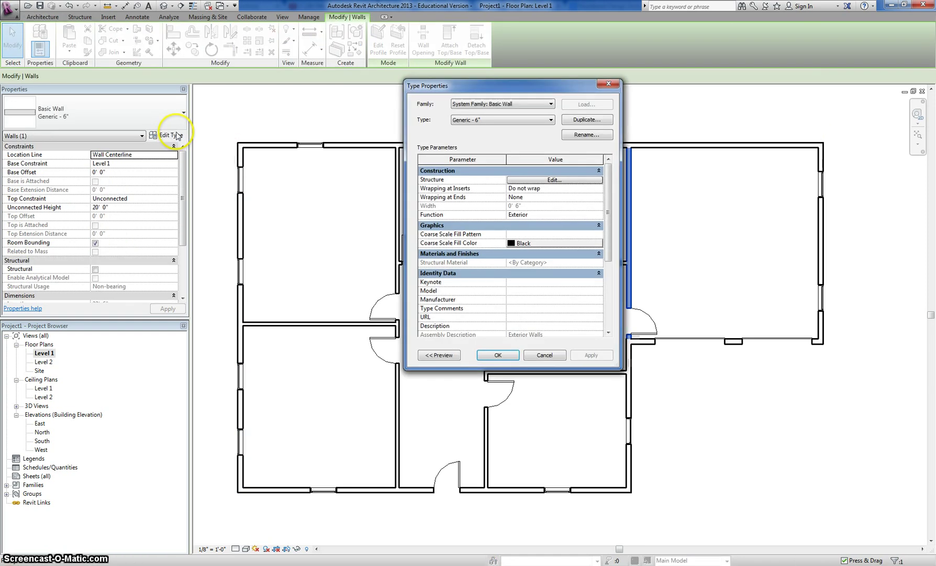
click(571, 121)
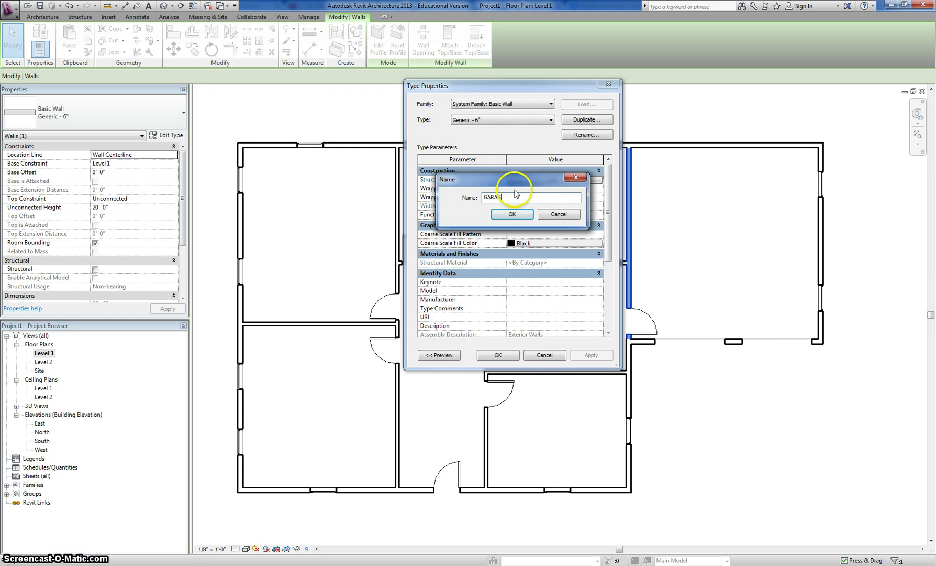
text(GARAGE BARRIER)
key(Return)
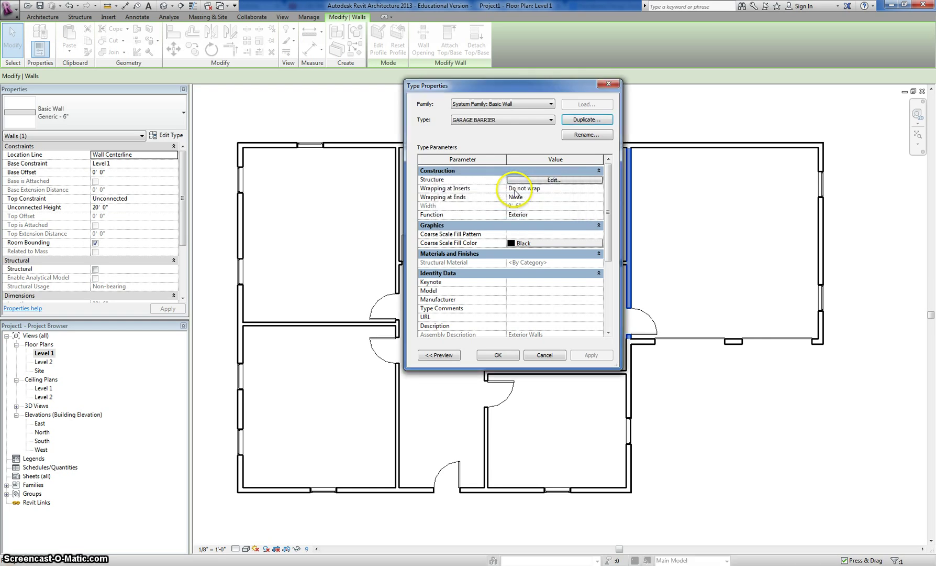
Add two layers to the GARAGE BARRIER structure, leaving one layer in the core and one outside it on each side.
click(554, 180)
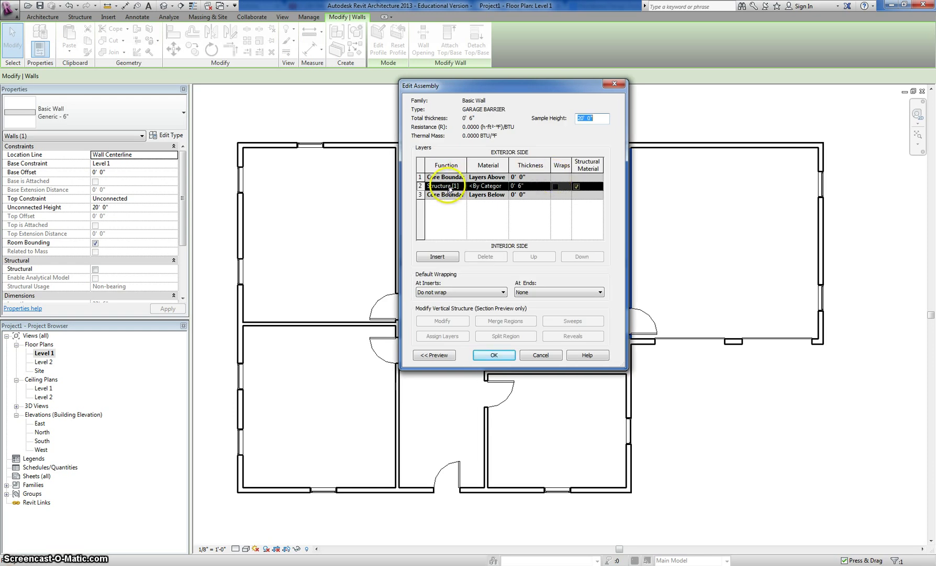
click(442, 257)
click(437, 257)
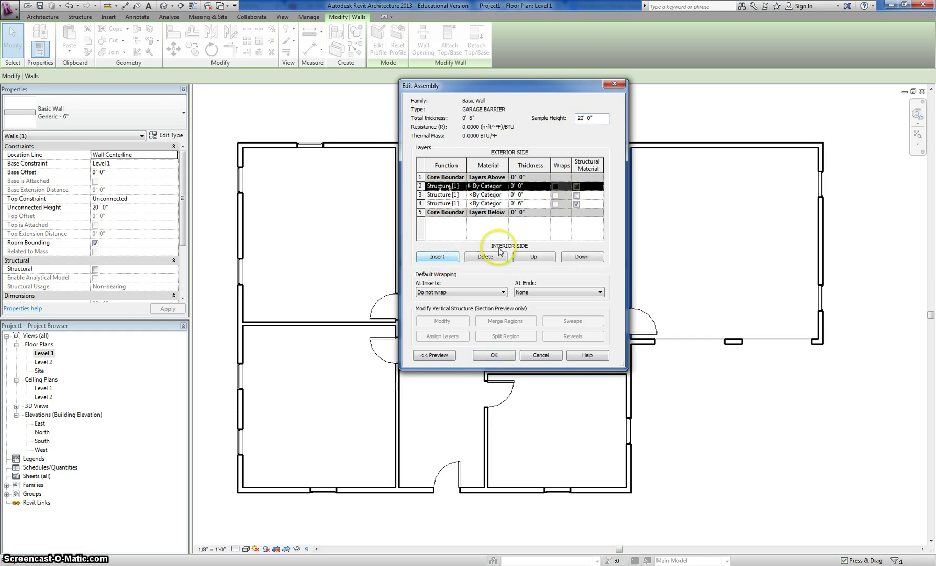
click(534, 257)
click(445, 204)
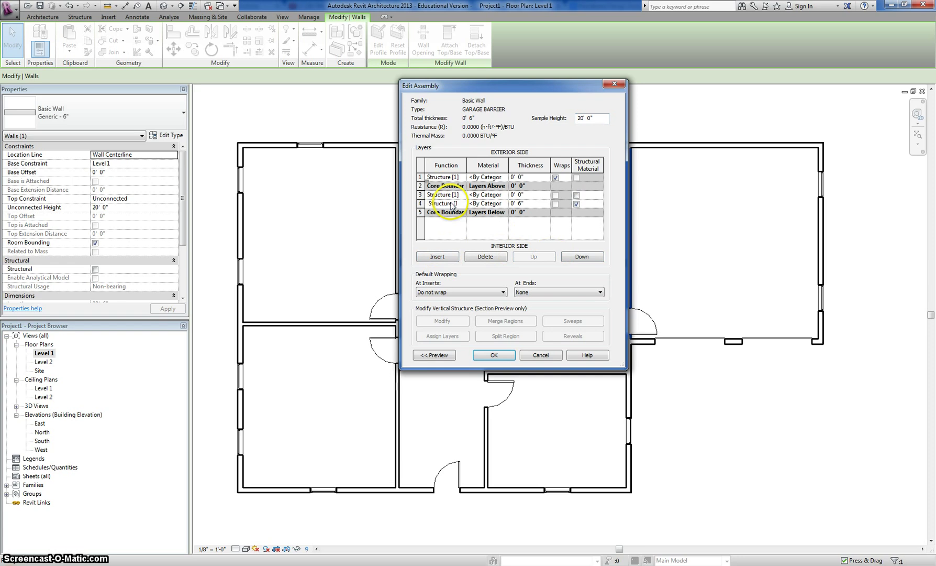
click(583, 257)
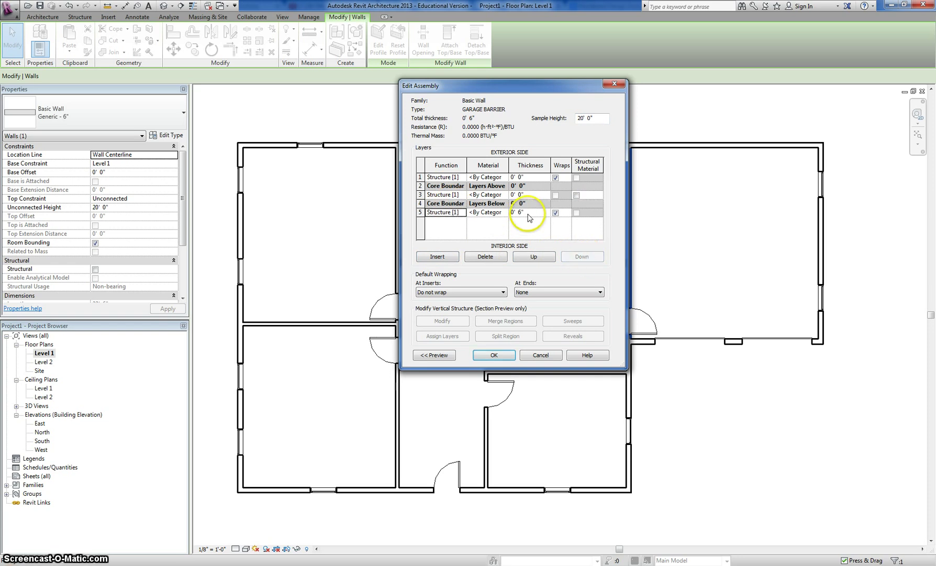
Set the core structure layer to 5.5" thick and the two layers outside the core to .5" each.
click(535, 194)
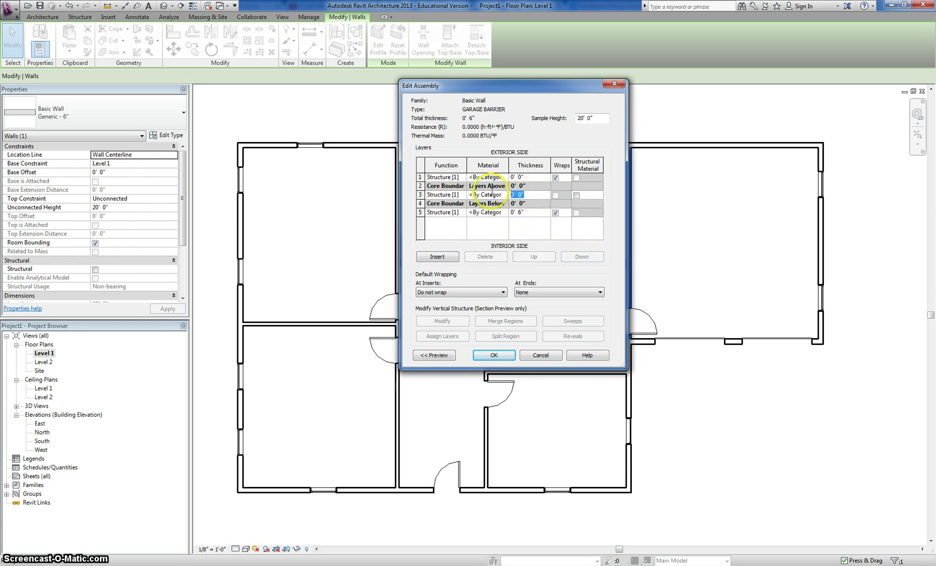
text(3.5"\)
key(Return)
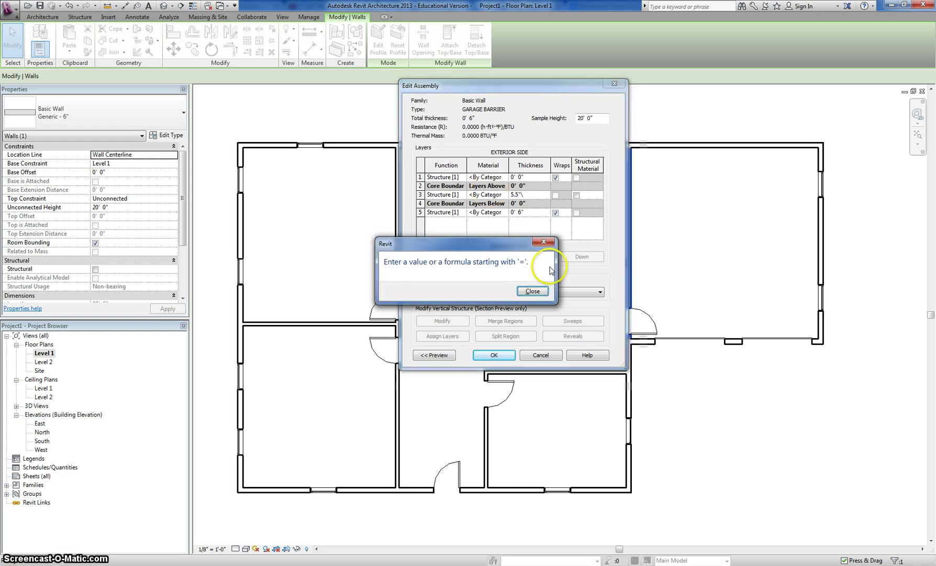
click(533, 291)
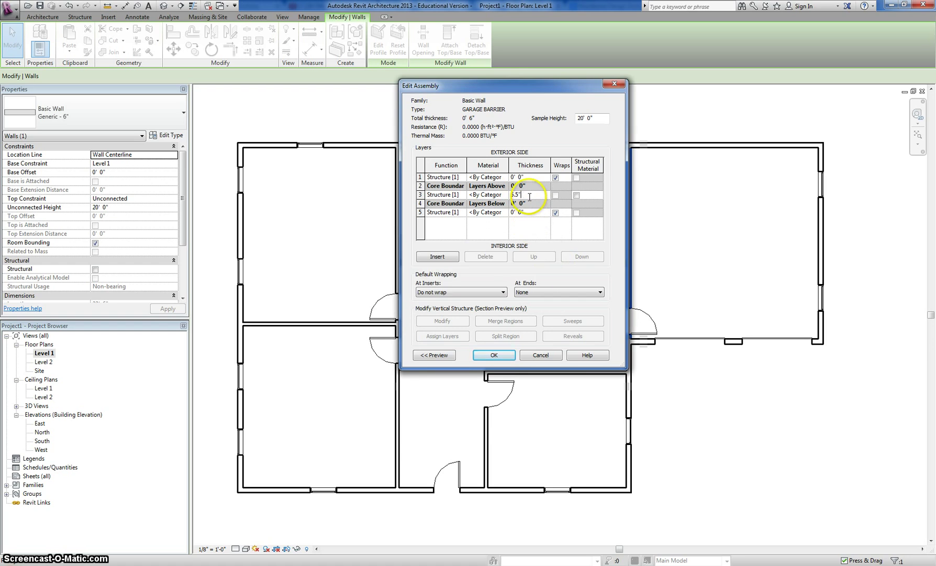
click(536, 177)
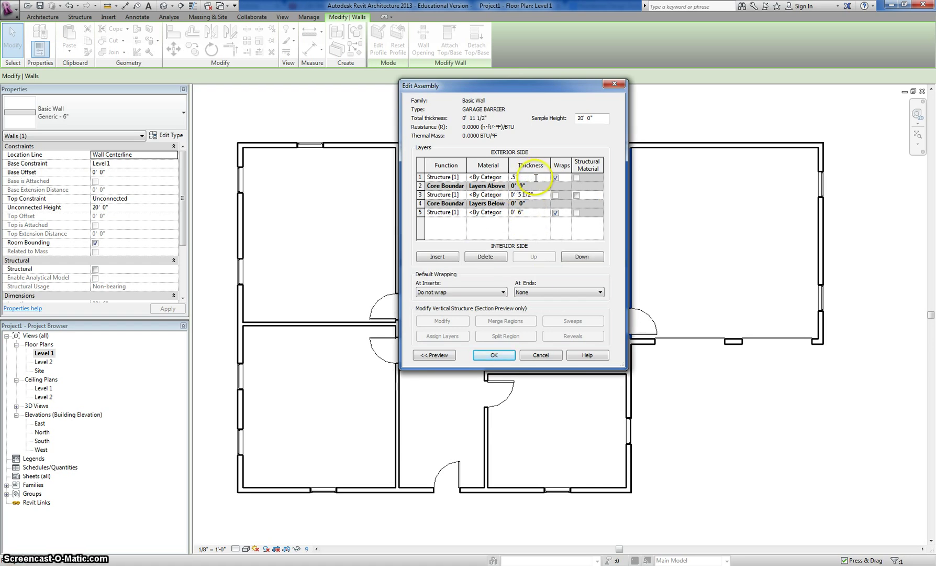
click(524, 212)
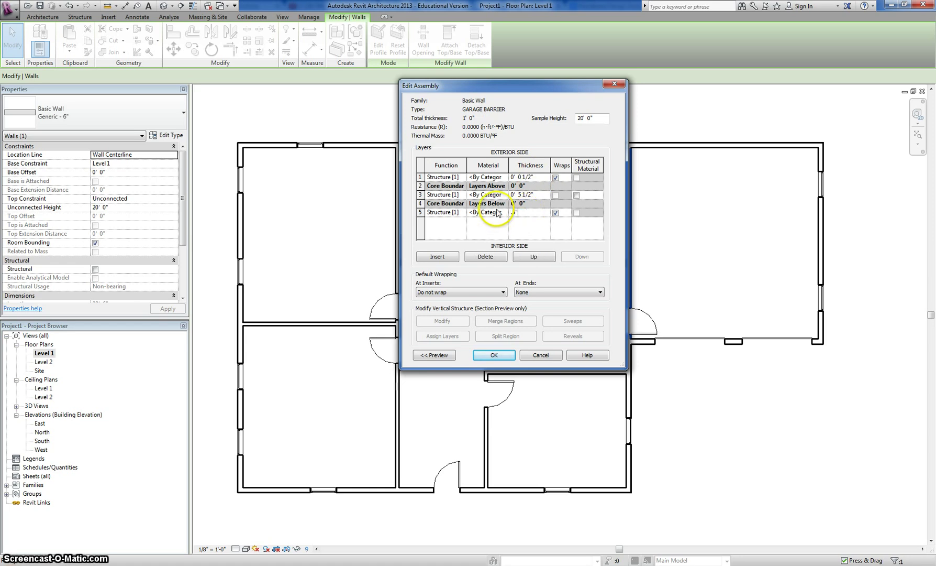
Turn off wrapping for both layers outside the core and mark the core layer as structural material.
click(556, 178)
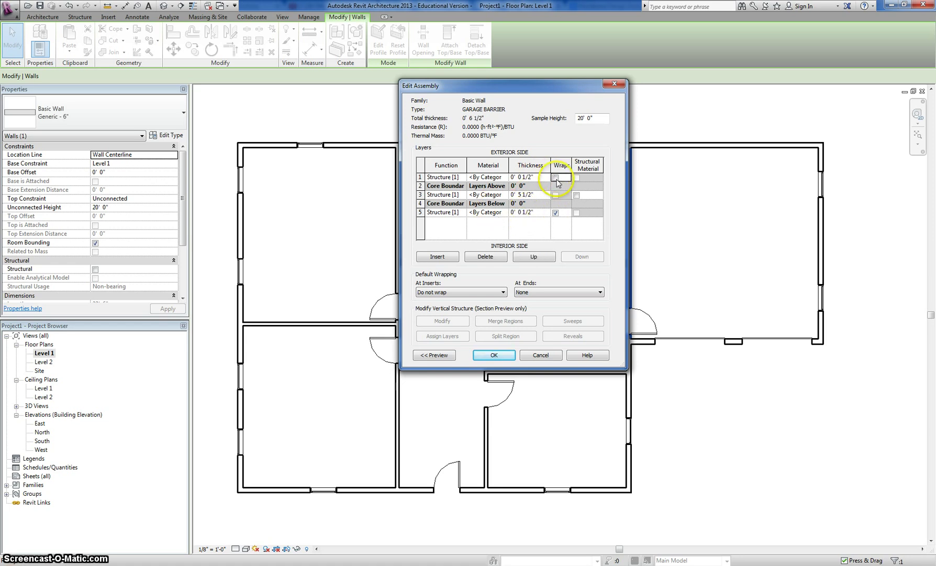
click(556, 213)
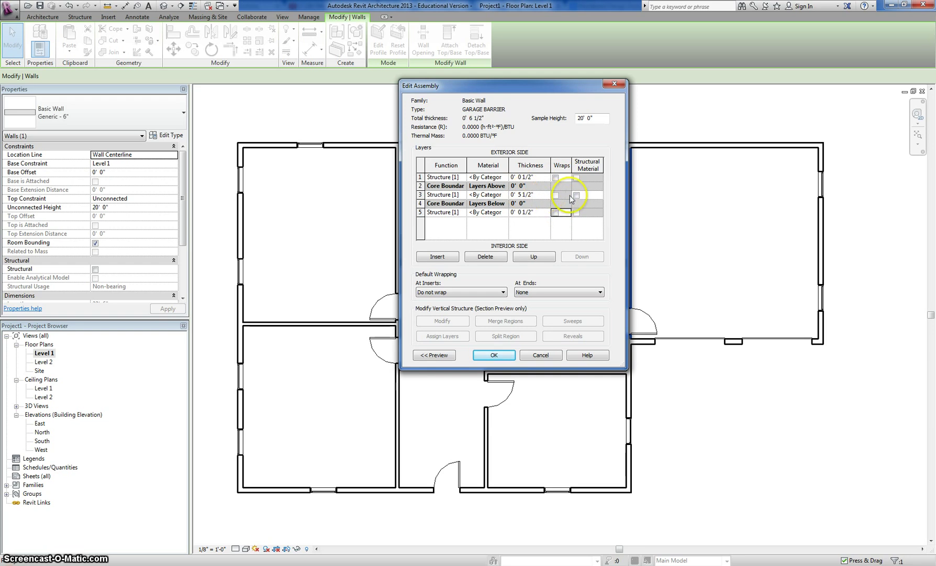
click(576, 195)
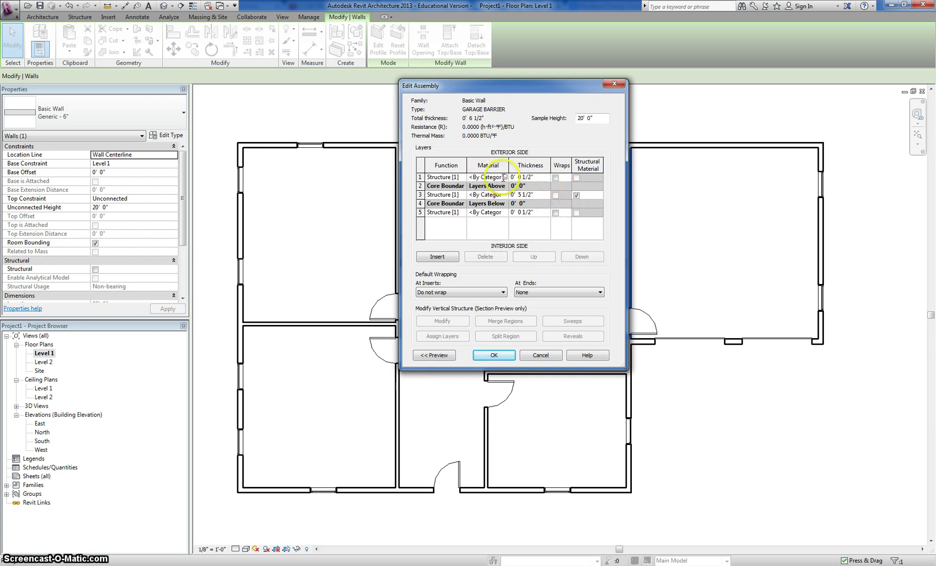
Assign the Gypsum Wall Board material to the outermost layer on the exterior side.
click(497, 178)
click(505, 177)
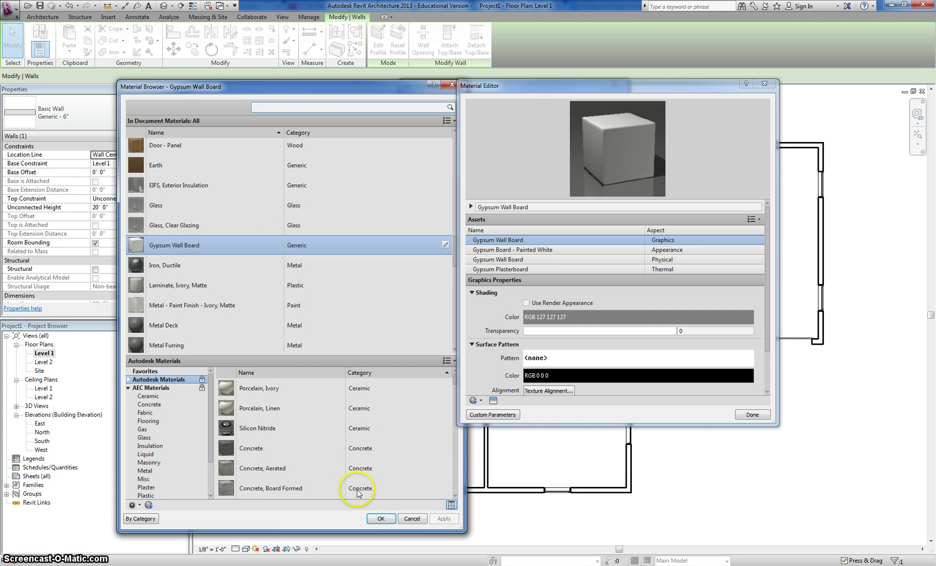
click(382, 518)
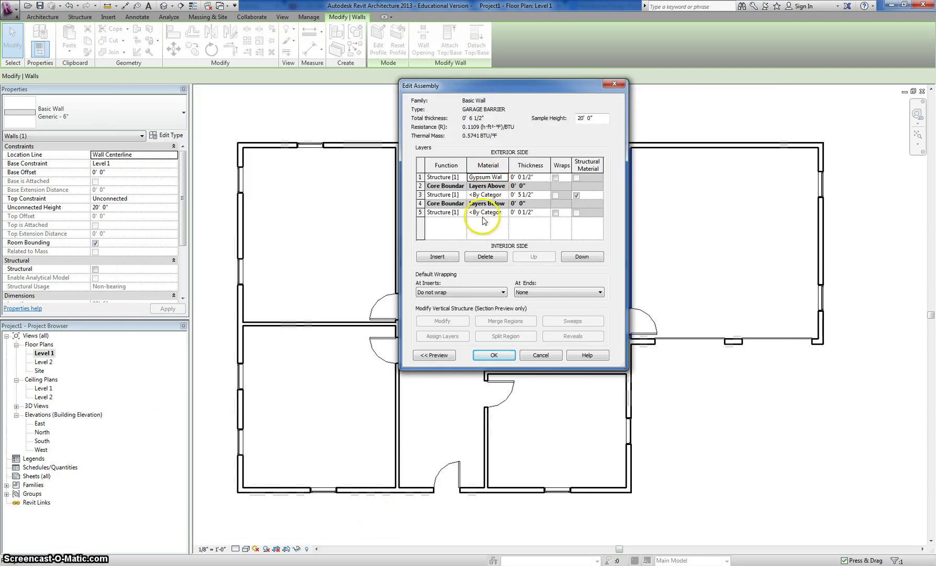